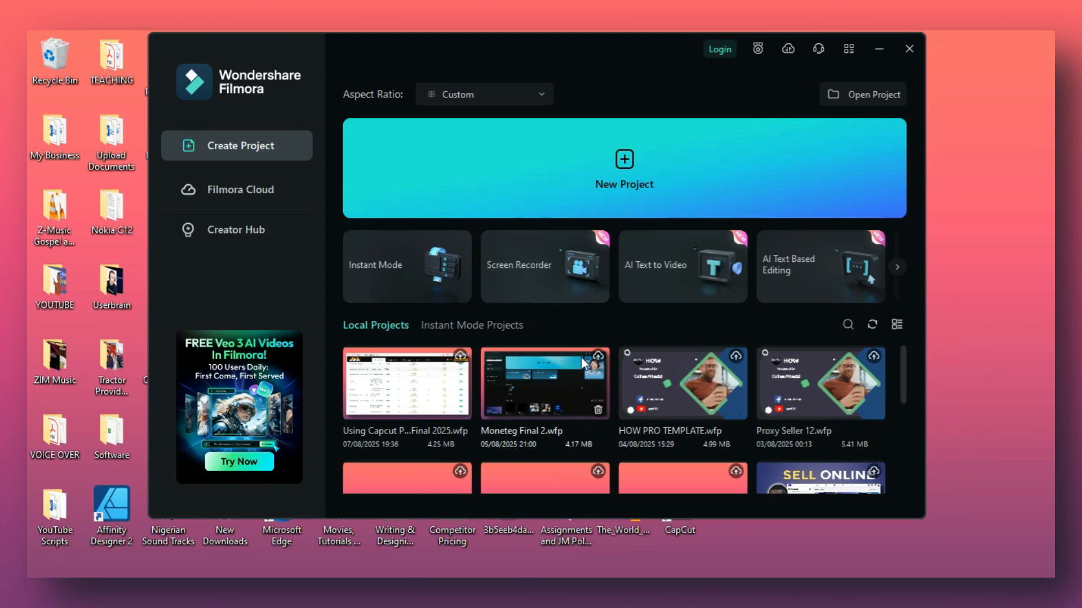
Create a new project and preview the Stay At Home 03 template from the YouTube Intro template category.
{"action": "left_click", "coordinate": [627, 178]}
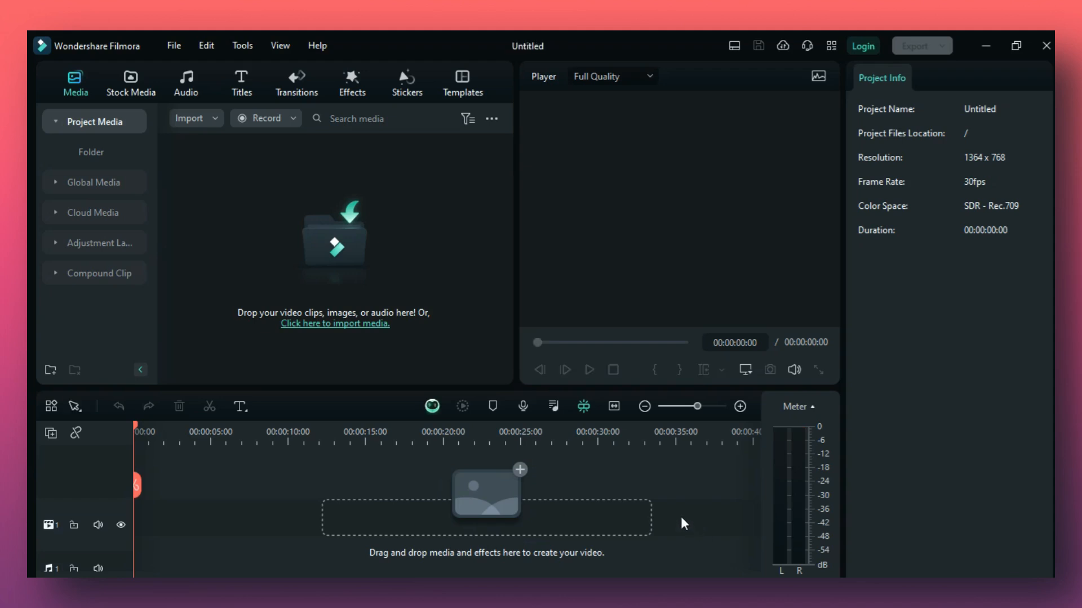
{"action": "left_click", "coordinate": [459, 86]}
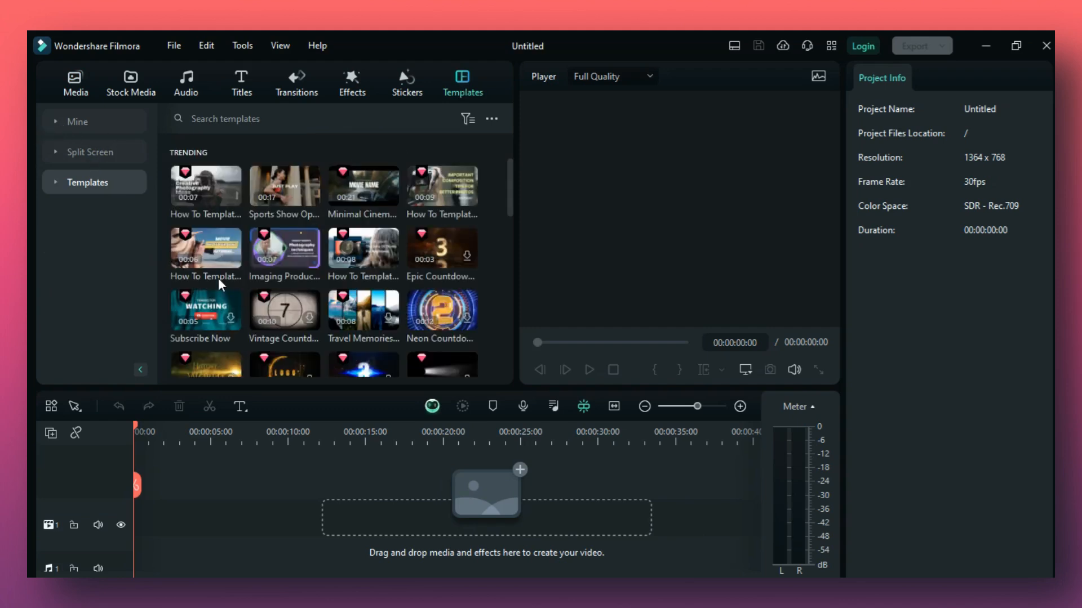
{"action": "left_click", "coordinate": [62, 184]}
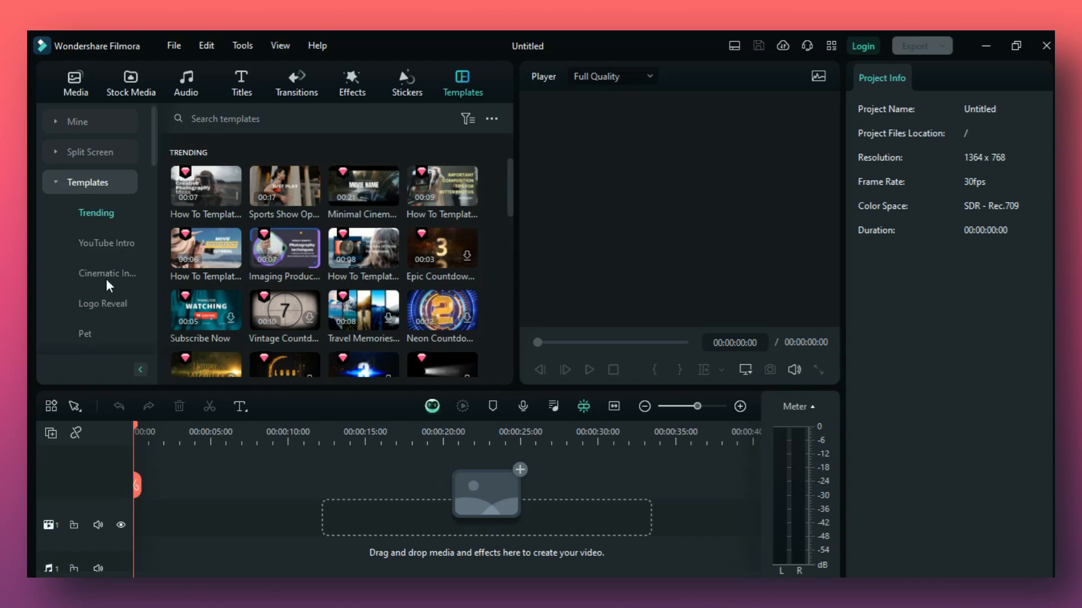
{"action": "scroll", "coordinate": [105, 288], "scroll_direction": "down", "scroll_amount": 12}
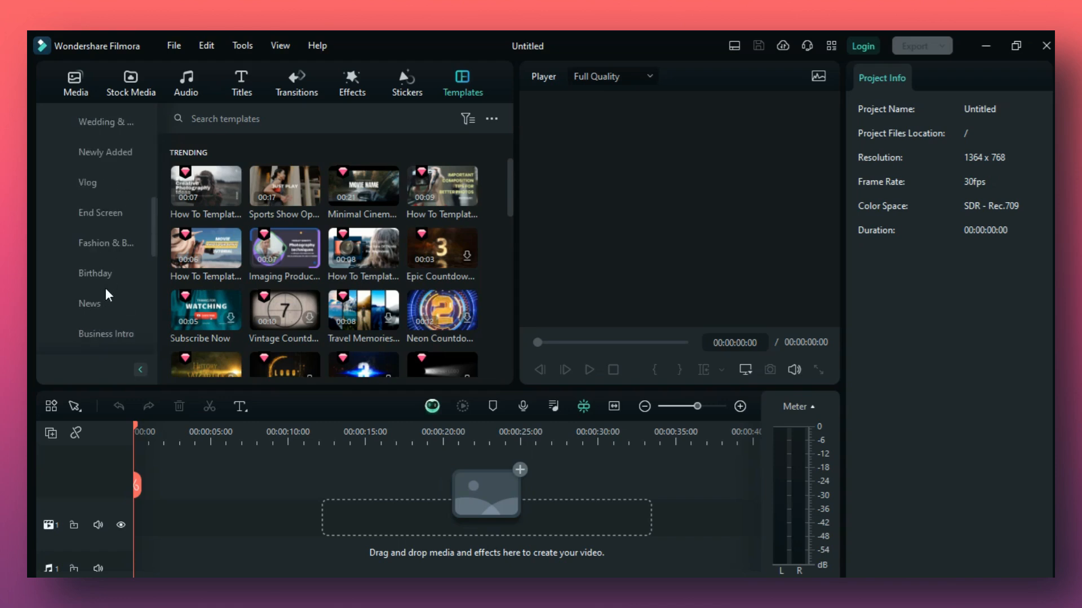
{"action": "scroll", "coordinate": [106, 289], "scroll_direction": "up", "scroll_amount": 12}
{"action": "left_click", "coordinate": [95, 245]}
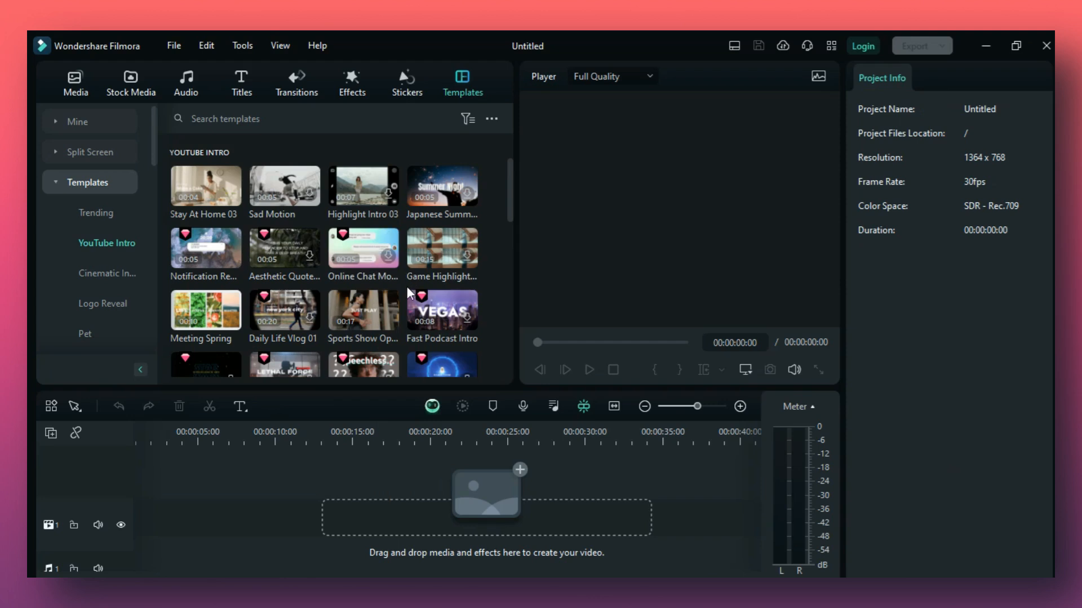
{"action": "left_click", "coordinate": [206, 310]}
{"action": "left_click", "coordinate": [209, 189]}
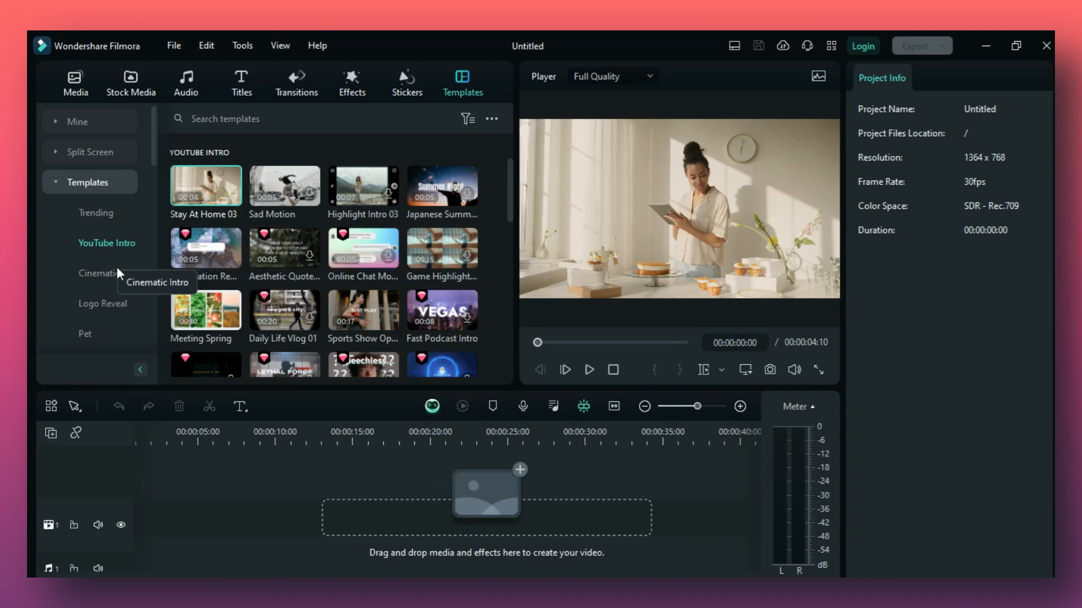
Browse to the Hi-Tech template category and download its first template, Unboxing Tech.
{"action": "scroll", "coordinate": [116, 266], "scroll_direction": "down", "scroll_amount": 5}
{"action": "scroll", "coordinate": [116, 268], "scroll_direction": "down", "scroll_amount": 5}
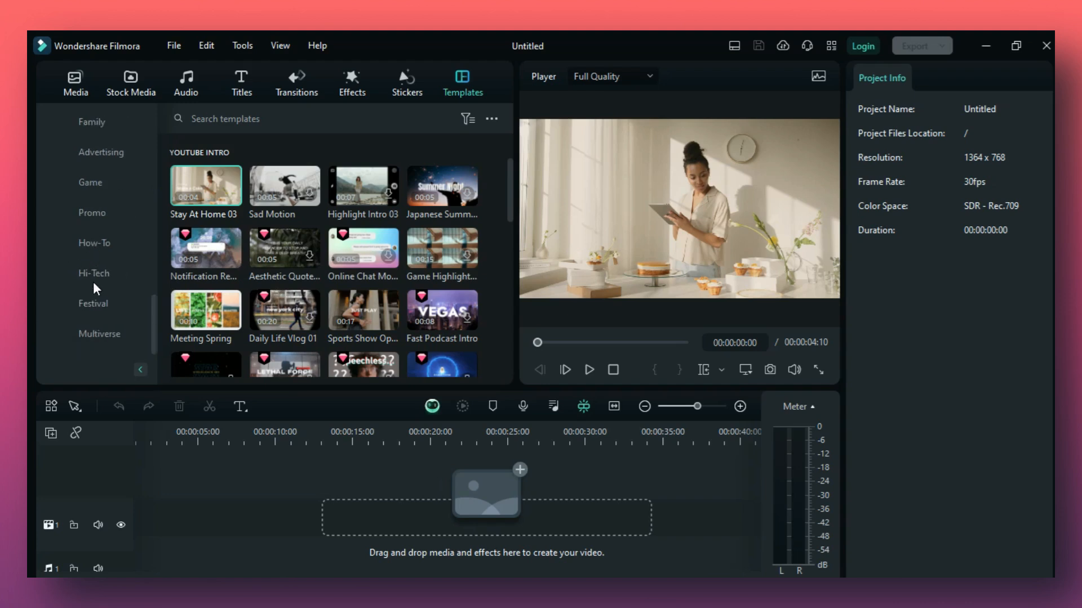
{"action": "left_click", "coordinate": [92, 275]}
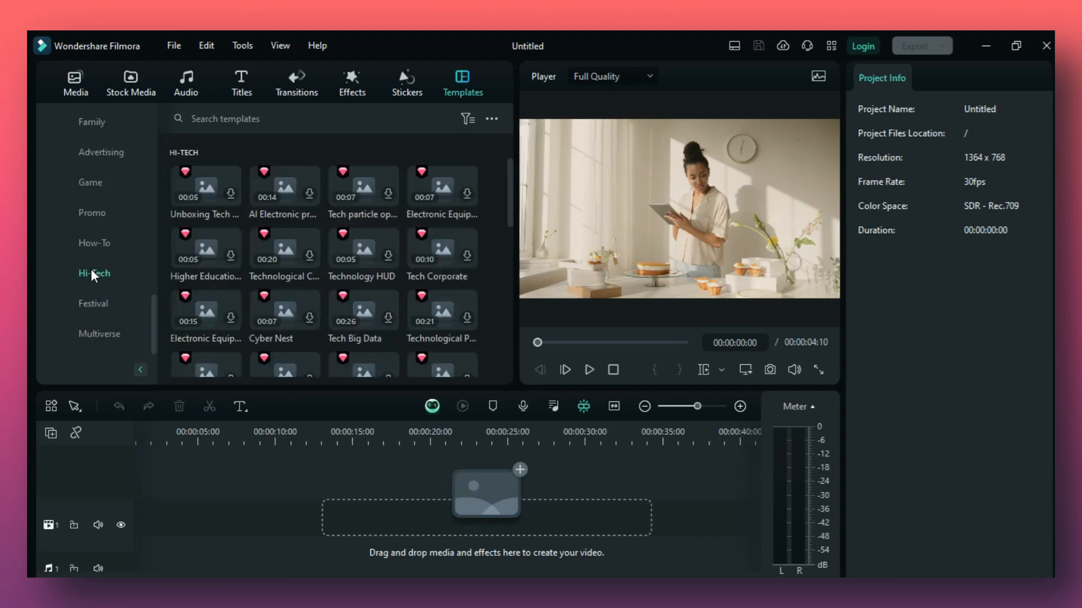
{"action": "left_click", "coordinate": [227, 194]}
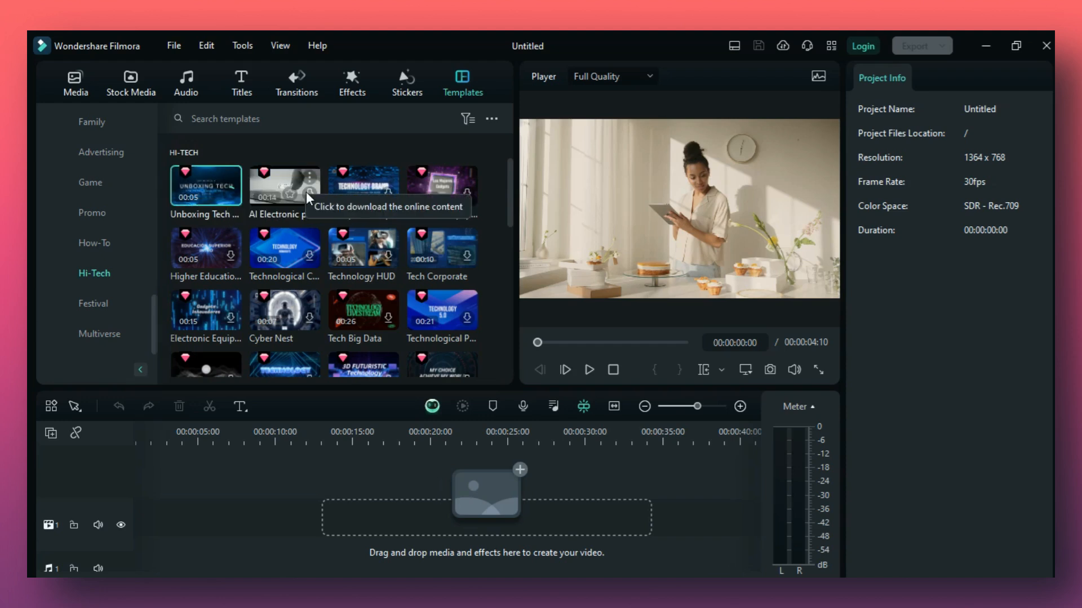
{"action": "left_click", "coordinate": [329, 194]}
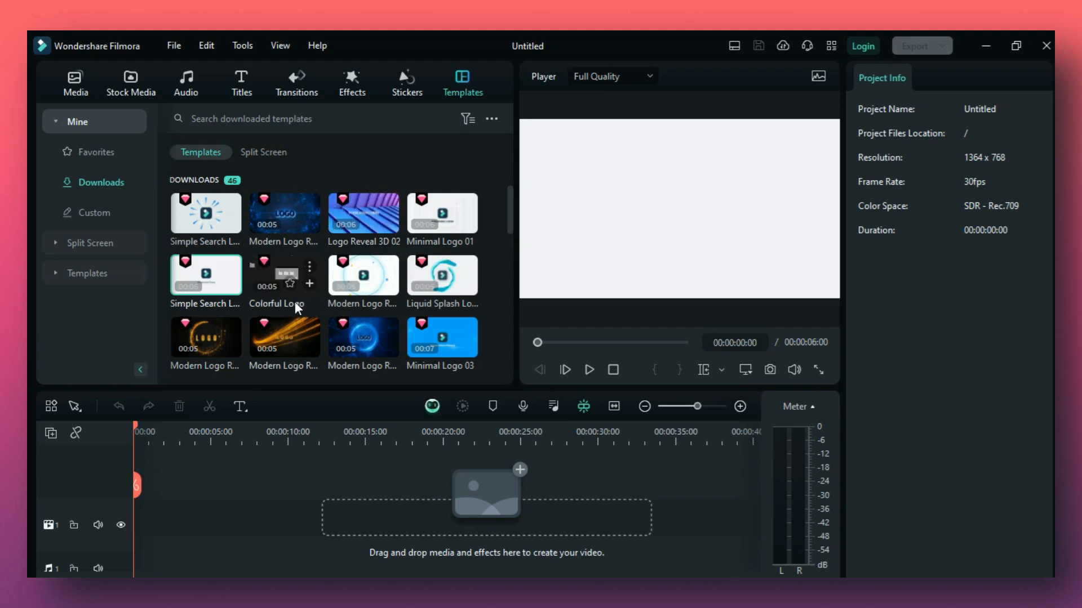
Add the downloaded Futuristic Technology Logo Reveal template to the timeline, matching the project to 1920 x 1080 25fps, and delete the empty gap before it.
{"action": "scroll", "coordinate": [296, 302], "scroll_direction": "down", "scroll_amount": 2}
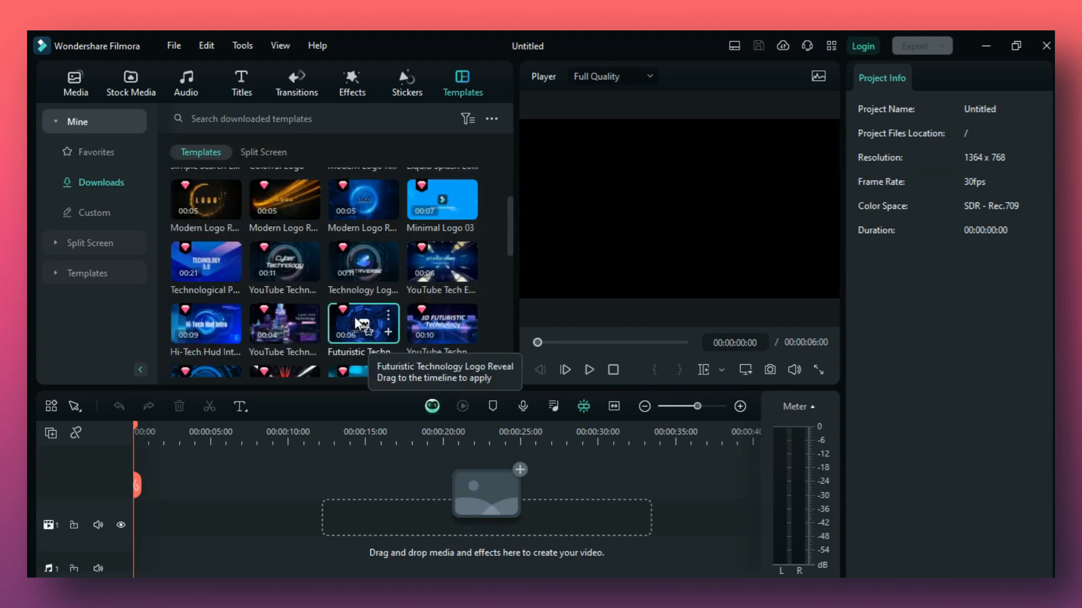
{"action": "left_click_drag", "start_coordinate": [357, 324], "coordinate": [187, 519]}
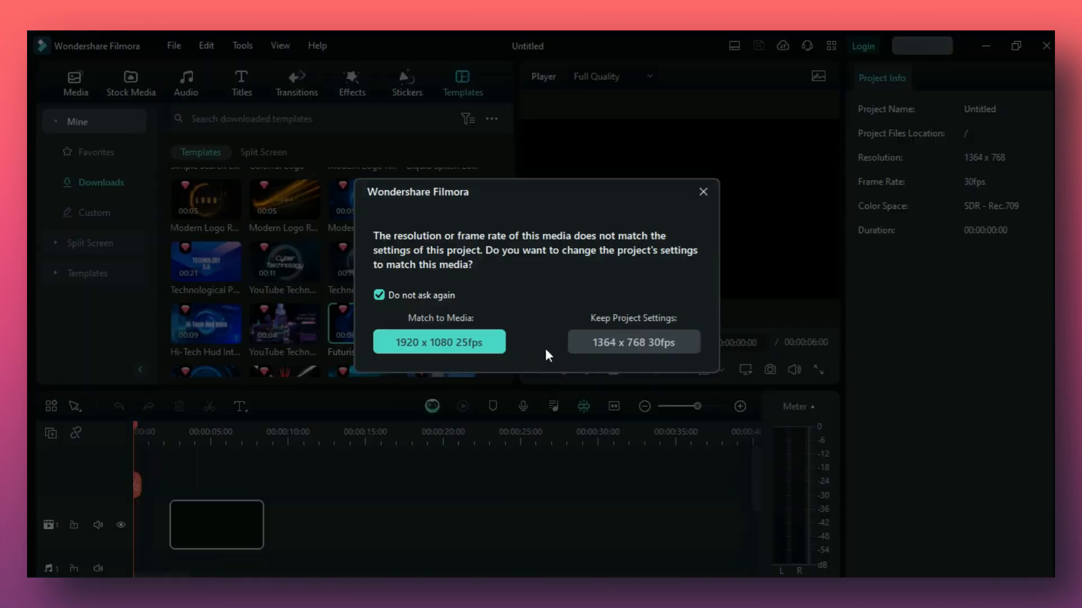
{"action": "left_click", "coordinate": [448, 345]}
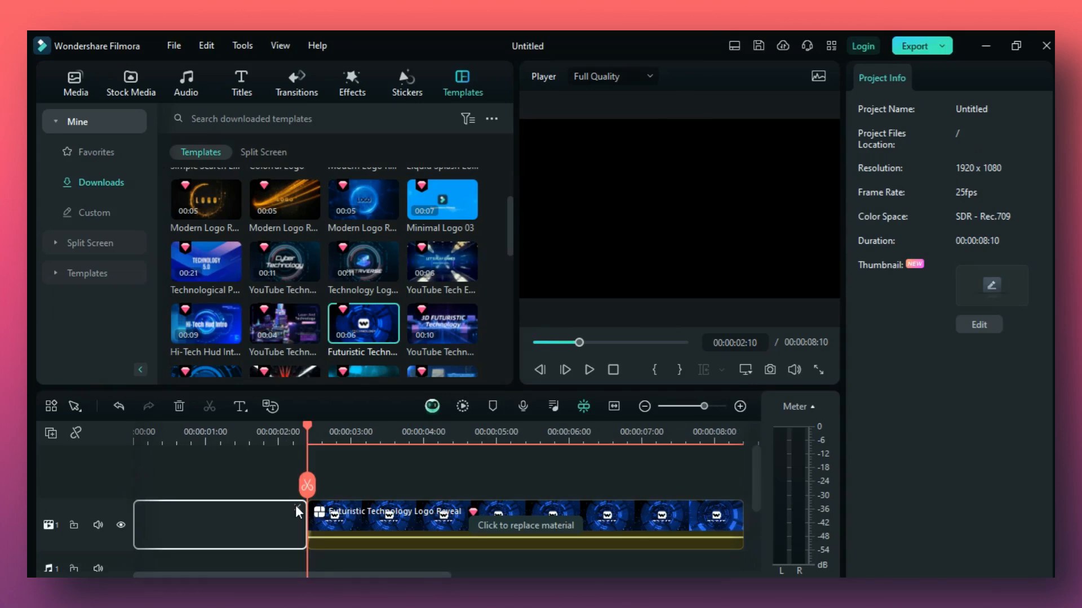
{"action": "key", "text": "Delete"}
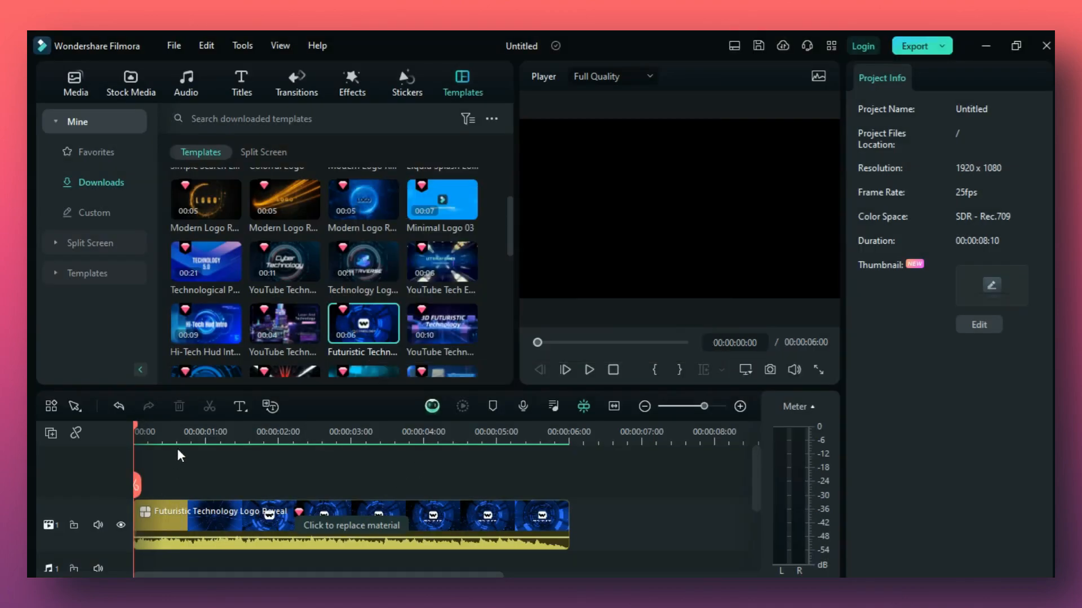
Play the timeline to preview the white search-bar logo clip after the Futuristic Technology Logo Reveal, then pause it.
{"action": "left_click", "coordinate": [588, 370]}
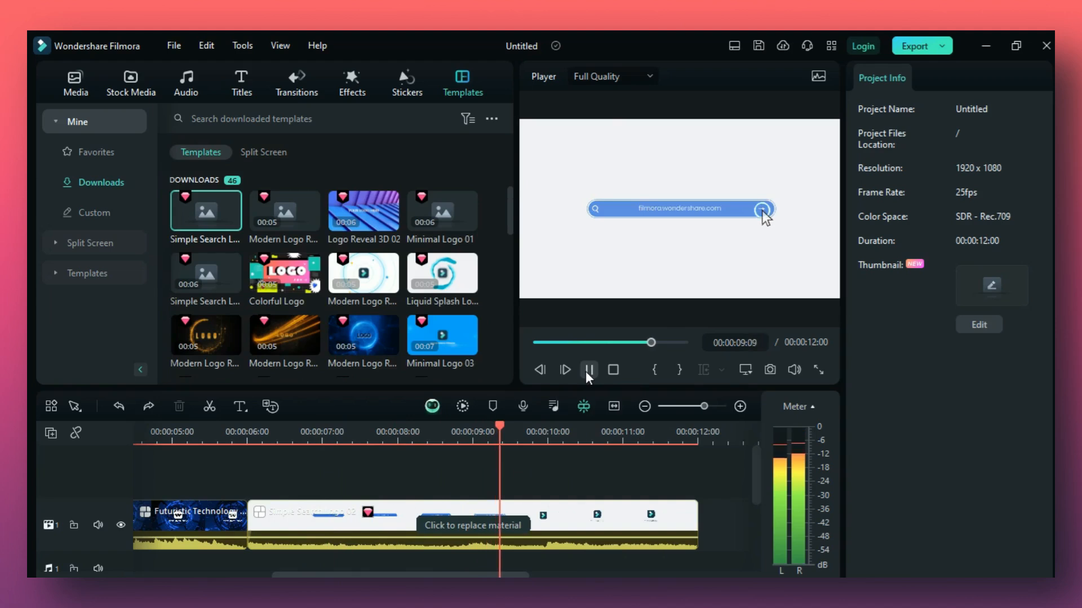
{"action": "left_click", "coordinate": [589, 369]}
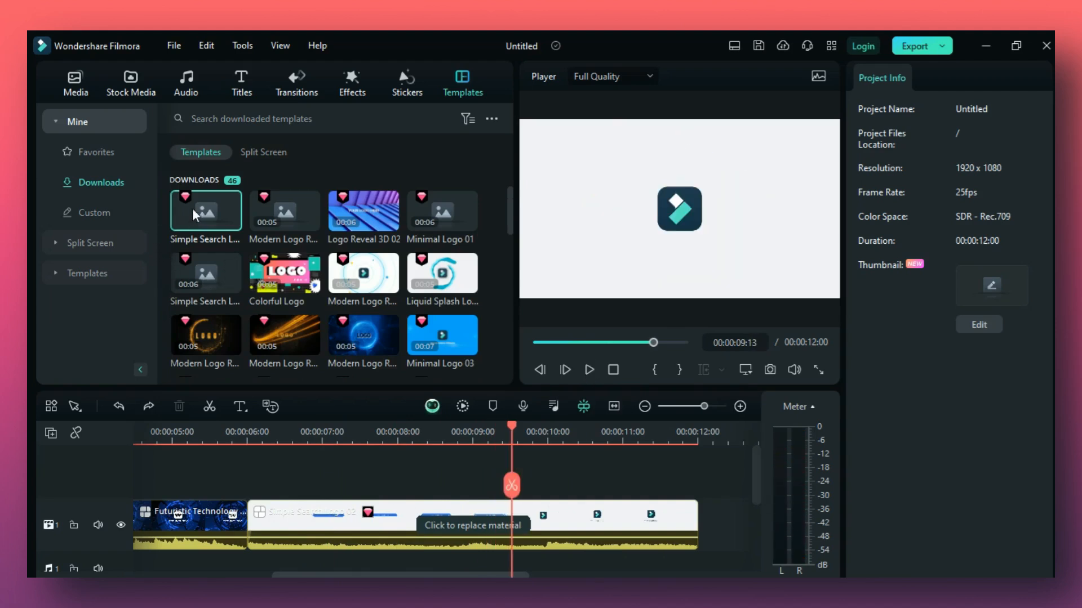
{"action": "left_click_drag", "start_coordinate": [289, 576], "coordinate": [362, 575]}
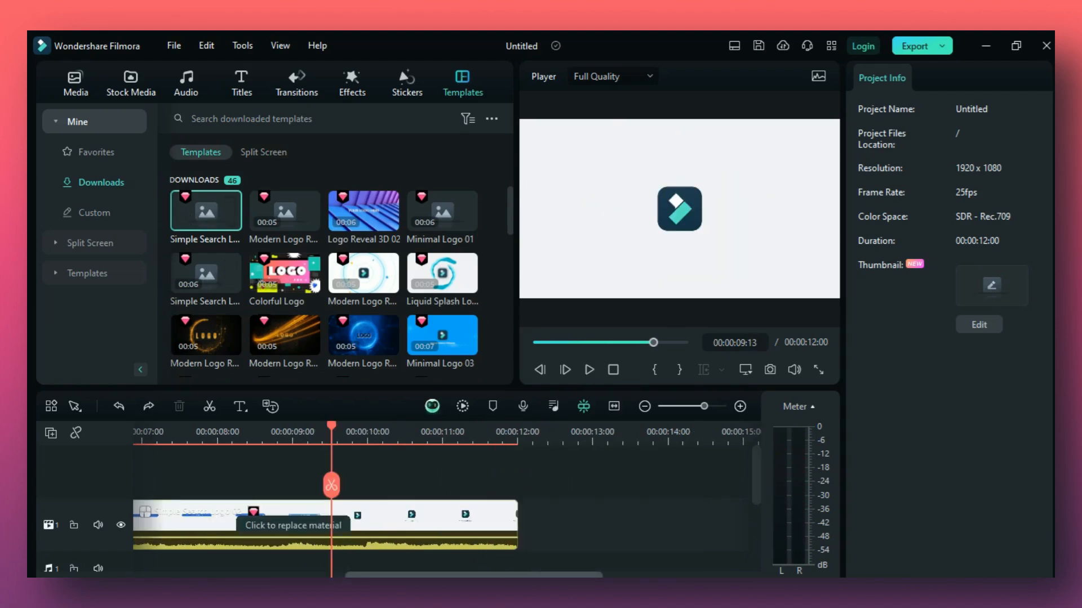
Preview the downloaded Simple Search Logo 01 template and add it after the last clip on the timeline.
{"action": "left_click", "coordinate": [215, 205]}
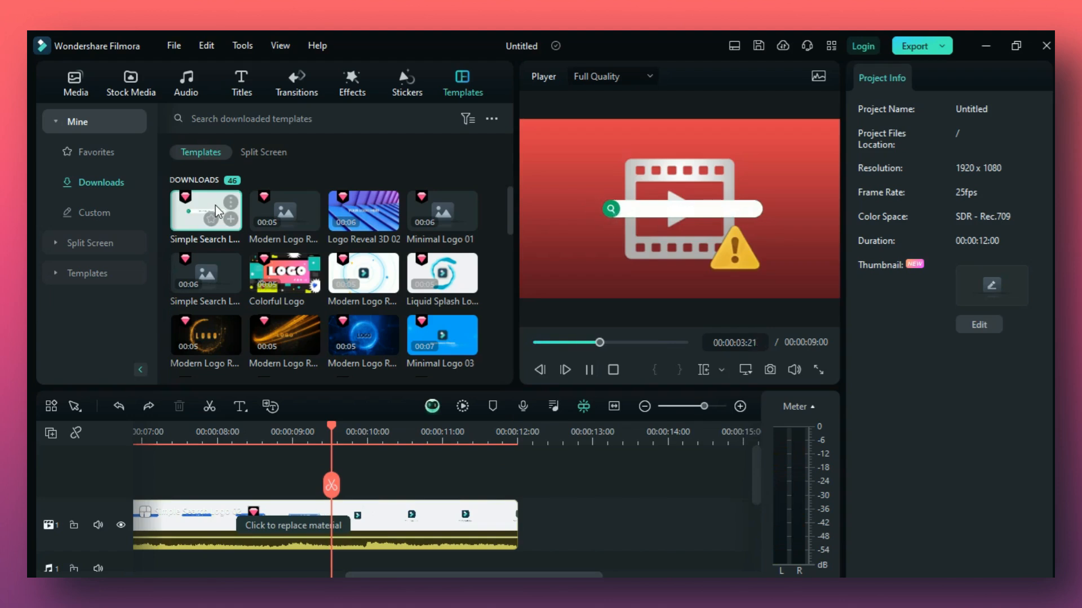
{"action": "left_click", "coordinate": [184, 437]}
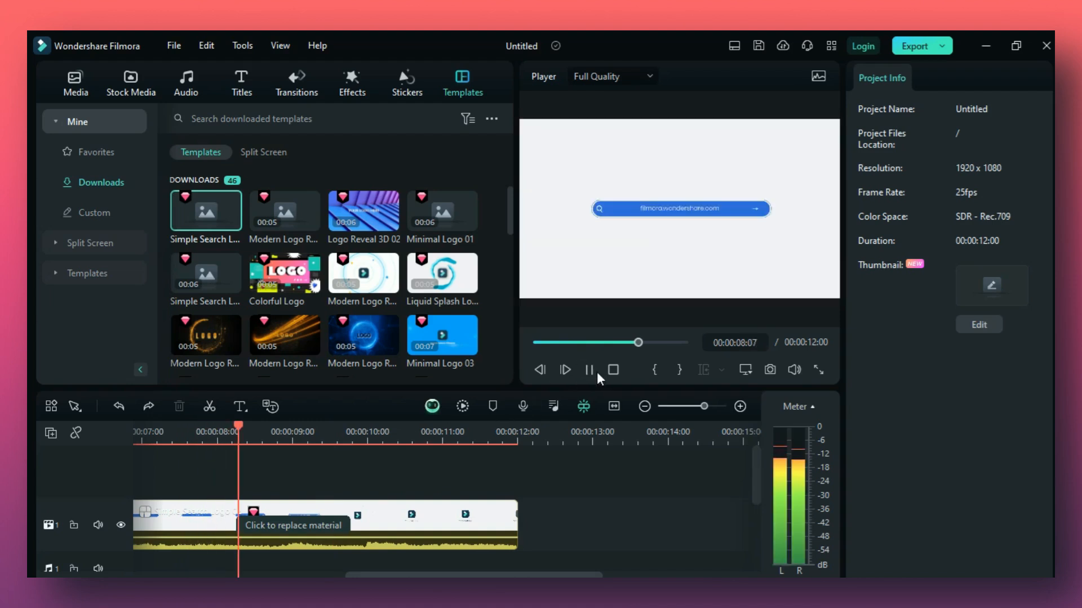
{"action": "left_click", "coordinate": [597, 372]}
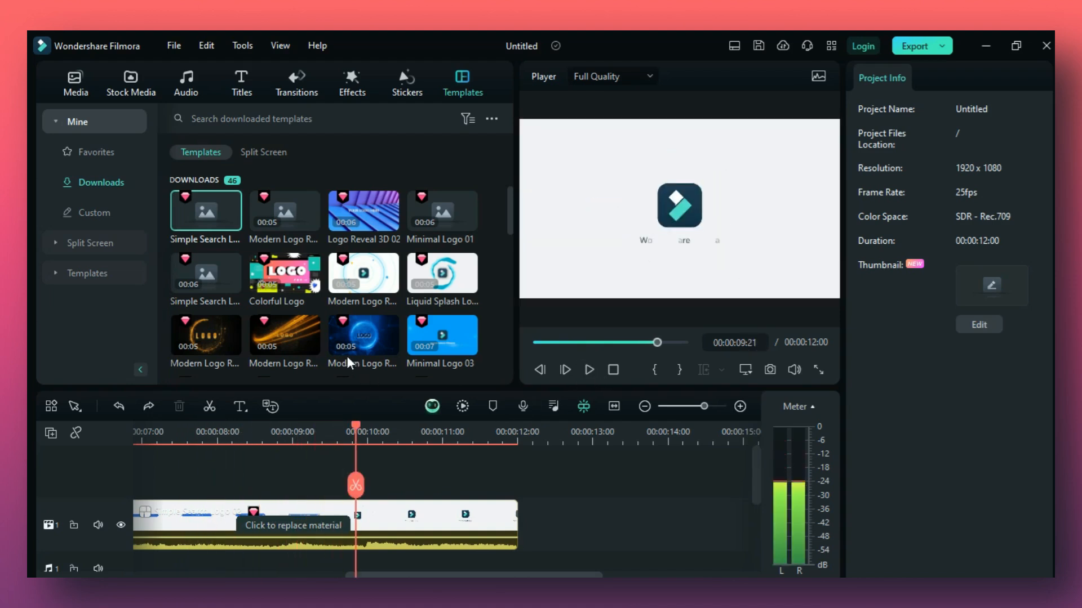
{"action": "left_click_drag", "start_coordinate": [211, 209], "coordinate": [510, 536]}
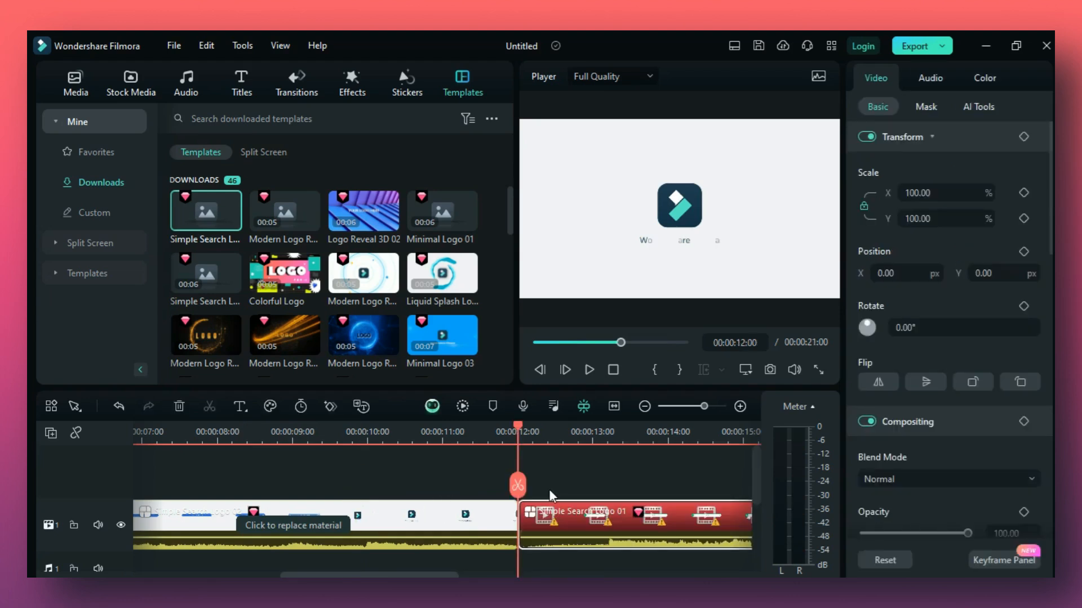
{"action": "left_click", "coordinate": [568, 432]}
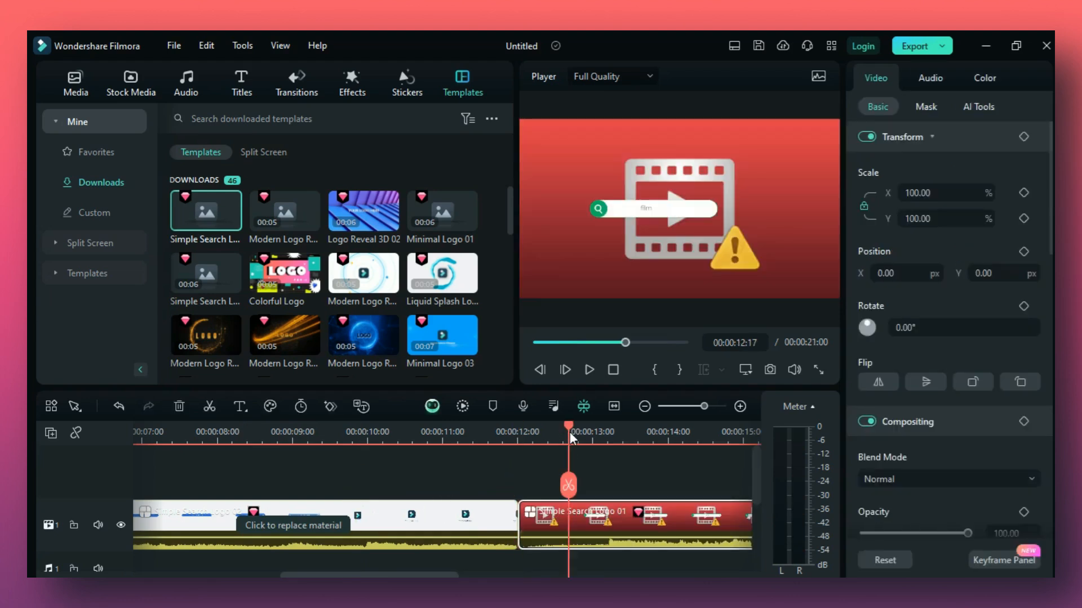
Delete the white search-bar logo clip, the Futuristic Technology Logo Reveal clip and the gap left before the Simple Search Logo 01 clip.
{"action": "left_click", "coordinate": [370, 525]}
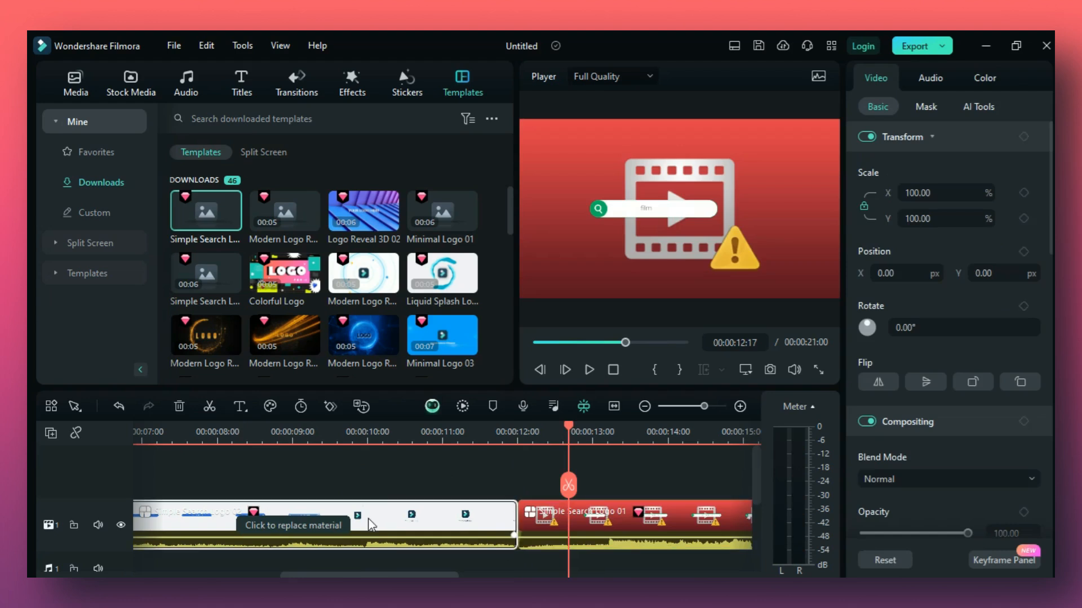
{"action": "left_click_drag", "start_coordinate": [383, 575], "coordinate": [304, 575]}
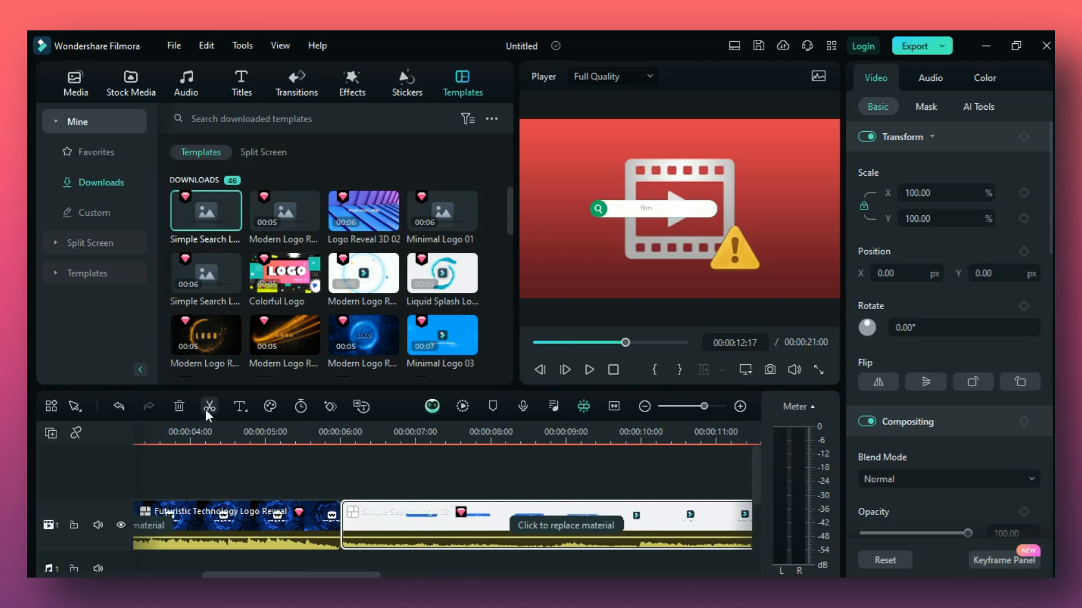
{"action": "left_click", "coordinate": [180, 406]}
{"action": "left_click", "coordinate": [241, 509]}
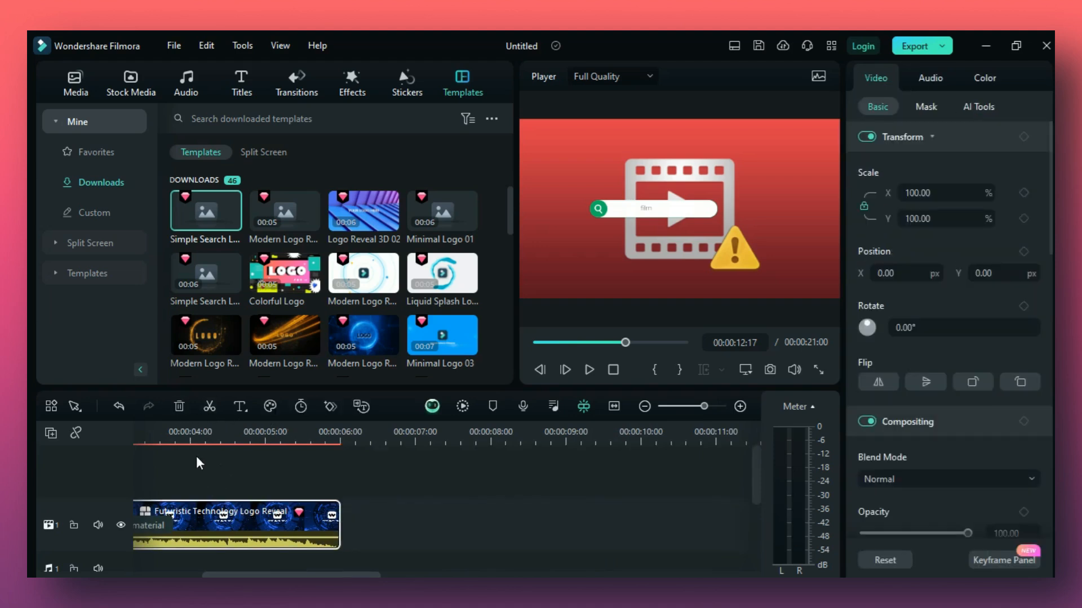
{"action": "left_click", "coordinate": [179, 406]}
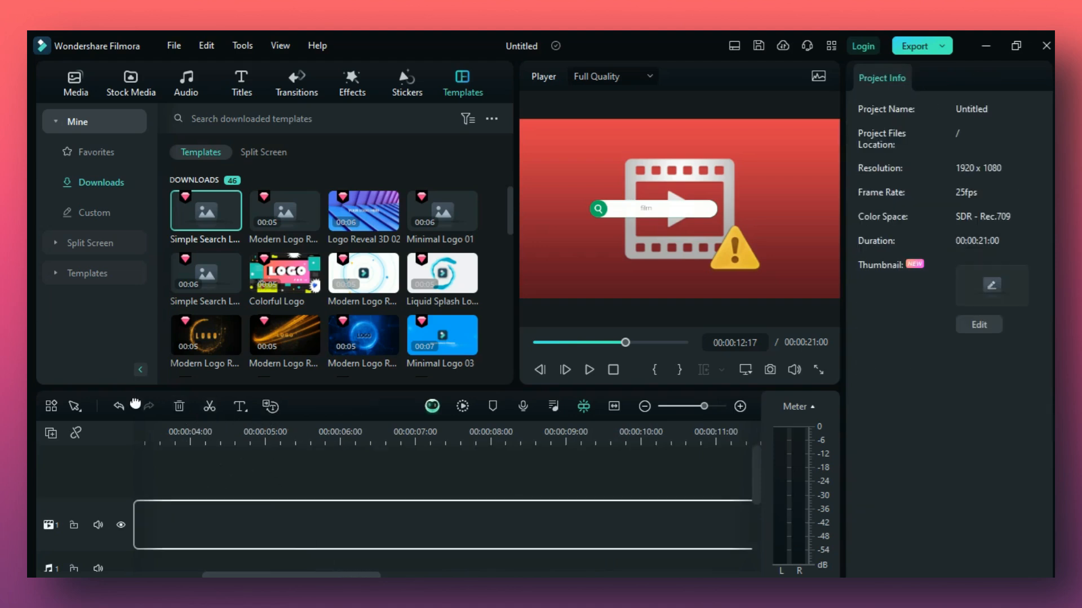
{"action": "left_click", "coordinate": [179, 406]}
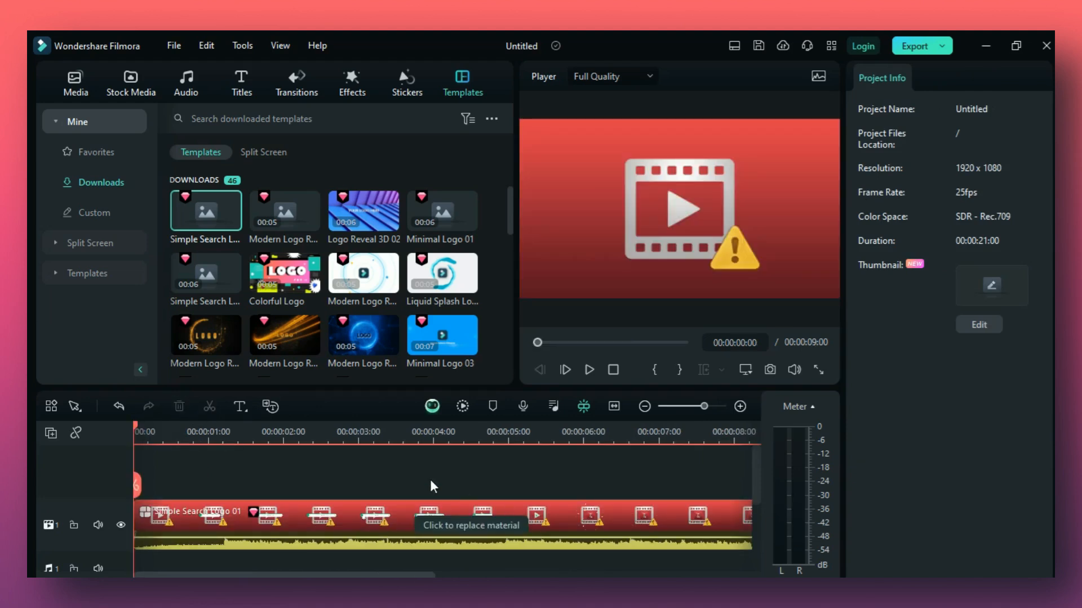
Open the Simple Search Logo 01 clip for material replacement and expand its template into separate timeline tracks.
{"action": "left_click", "coordinate": [431, 524]}
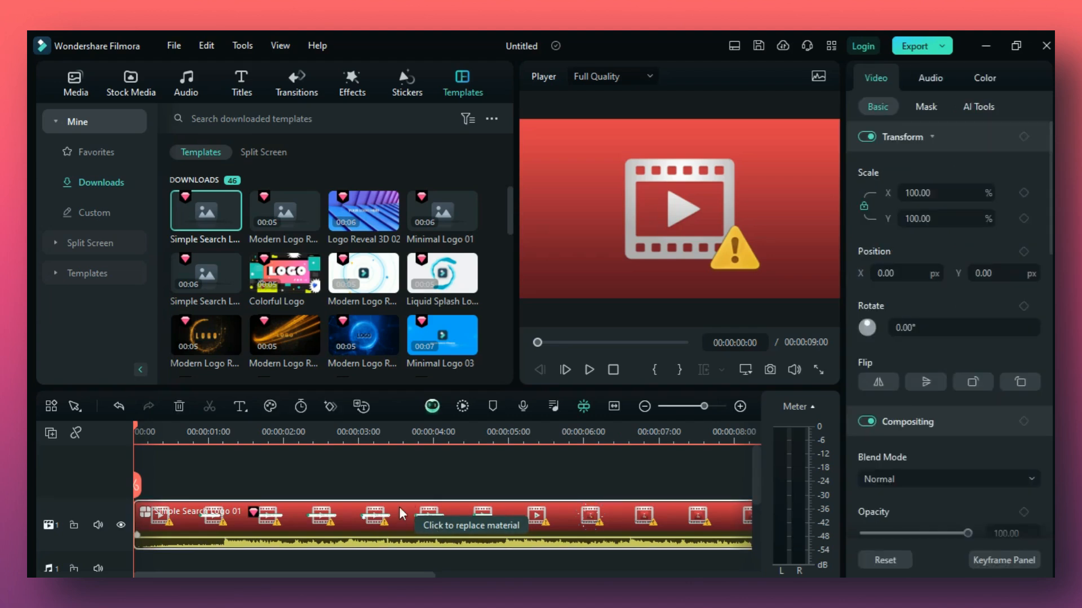
{"action": "double_click", "coordinate": [431, 524]}
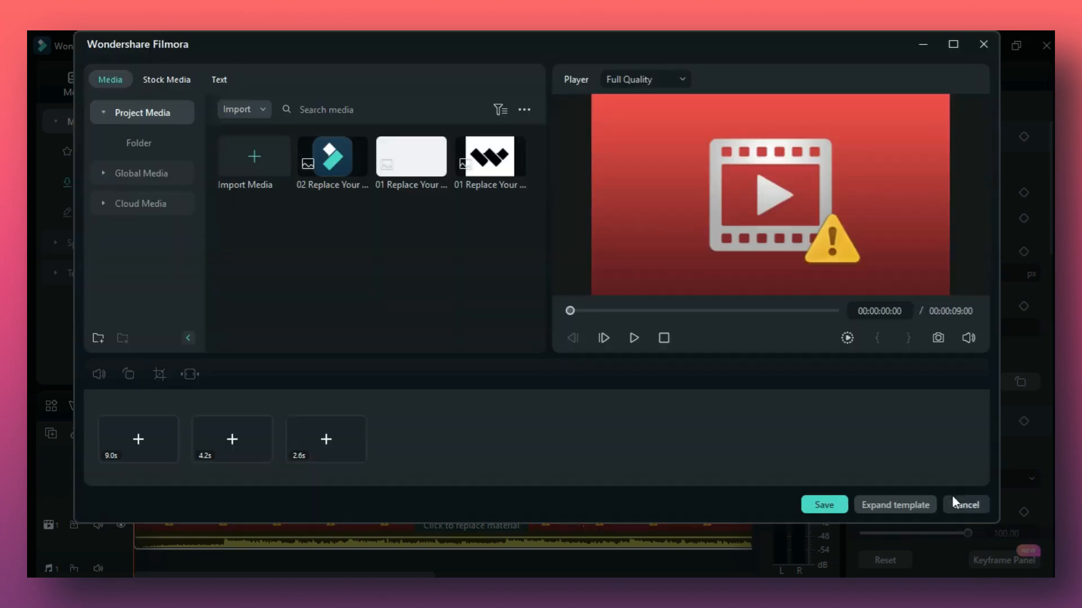
{"action": "left_click", "coordinate": [907, 508]}
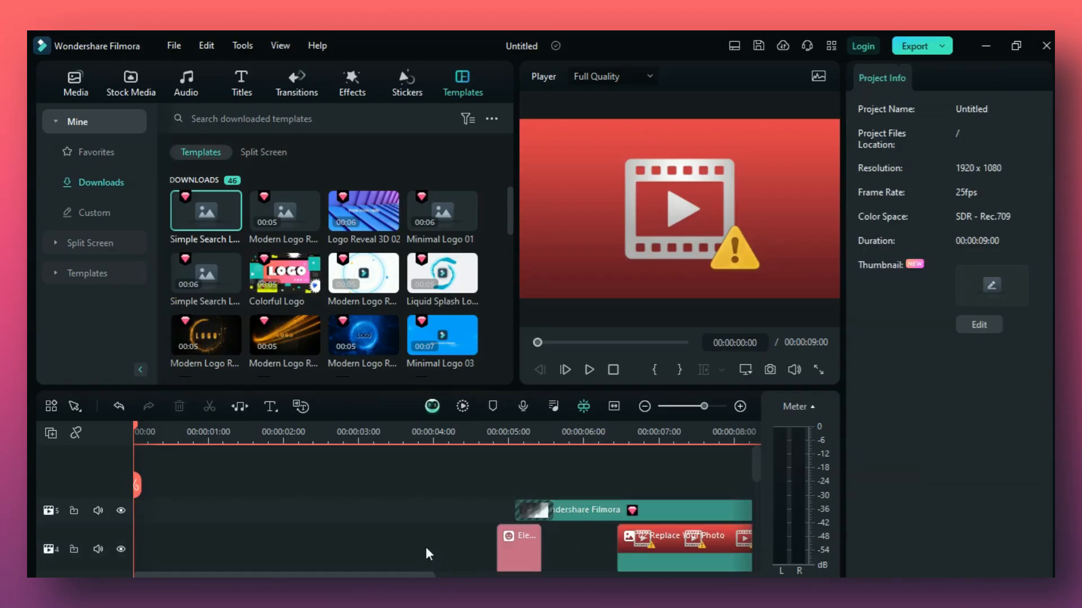
Replace the background placeholder photo on track 1 with the plain white 01 Replace Your Photo image from the project media.
{"action": "scroll", "coordinate": [427, 544], "scroll_direction": "down", "scroll_amount": 3}
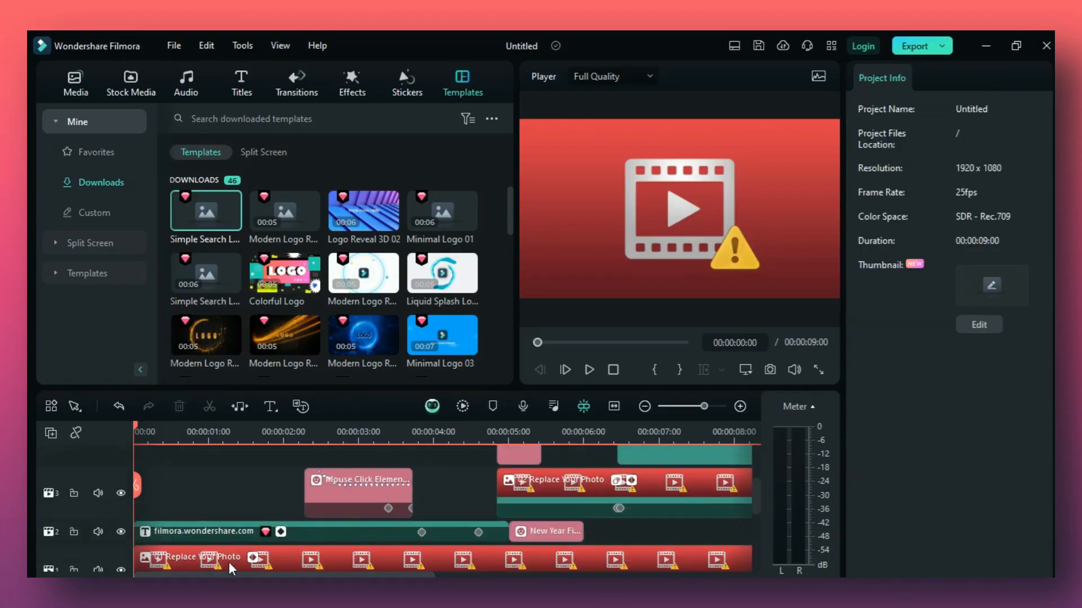
{"action": "scroll", "coordinate": [235, 561], "scroll_direction": "down", "scroll_amount": 1}
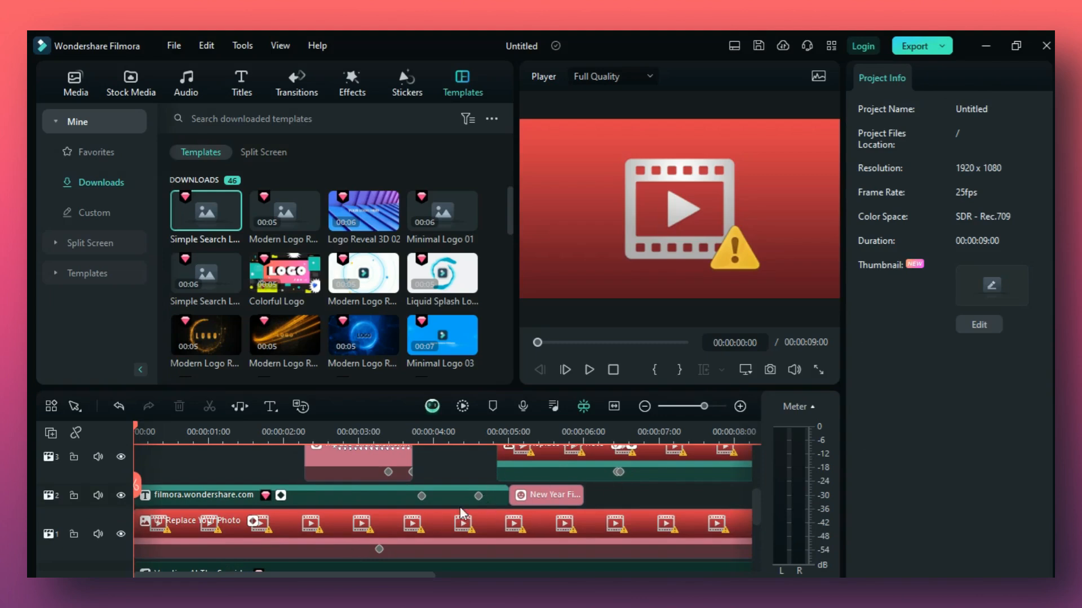
{"action": "left_click", "coordinate": [256, 431]}
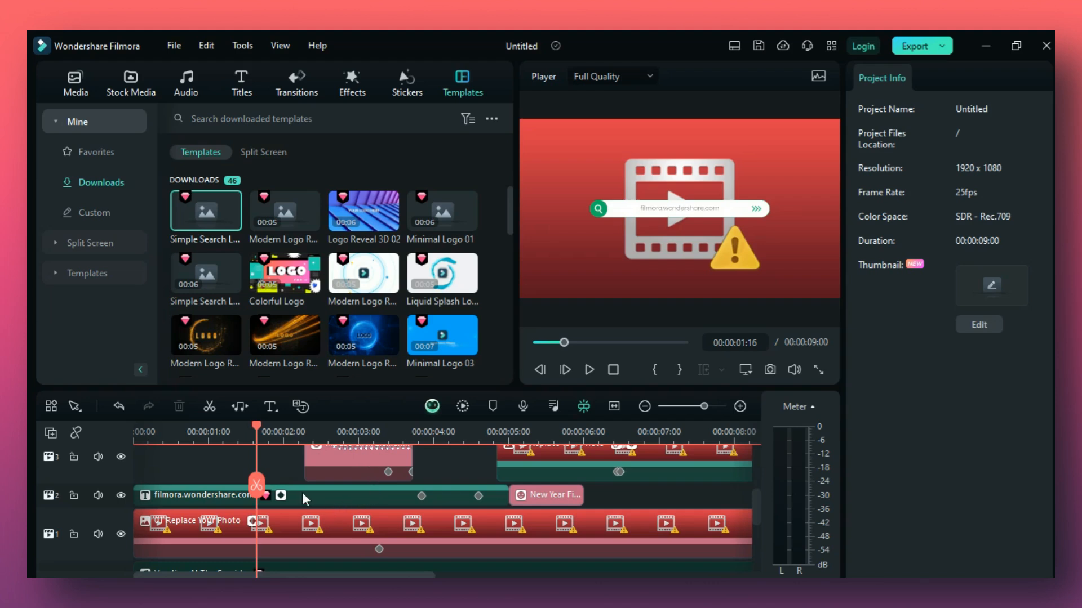
{"action": "left_click", "coordinate": [301, 529]}
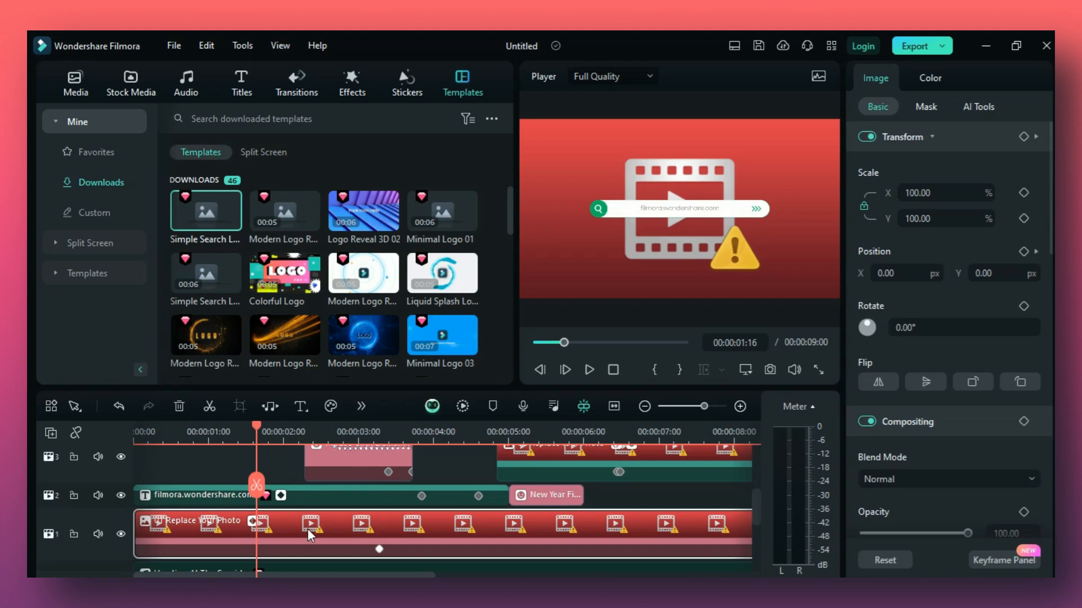
{"action": "left_click", "coordinate": [75, 89]}
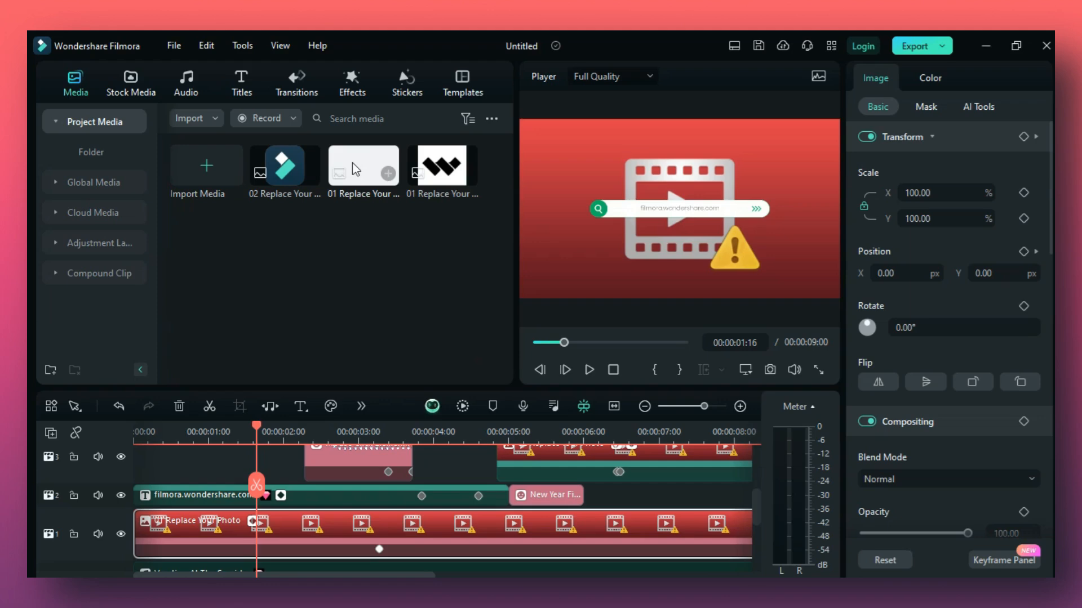
{"action": "left_click_drag", "start_coordinate": [352, 162], "coordinate": [347, 529]}
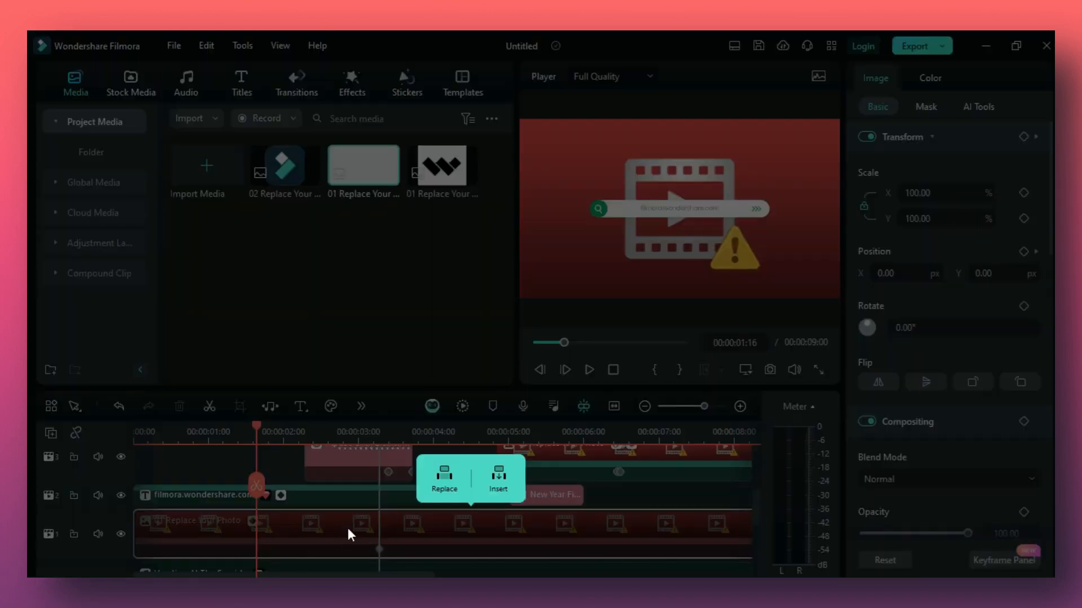
{"action": "left_click", "coordinate": [435, 481]}
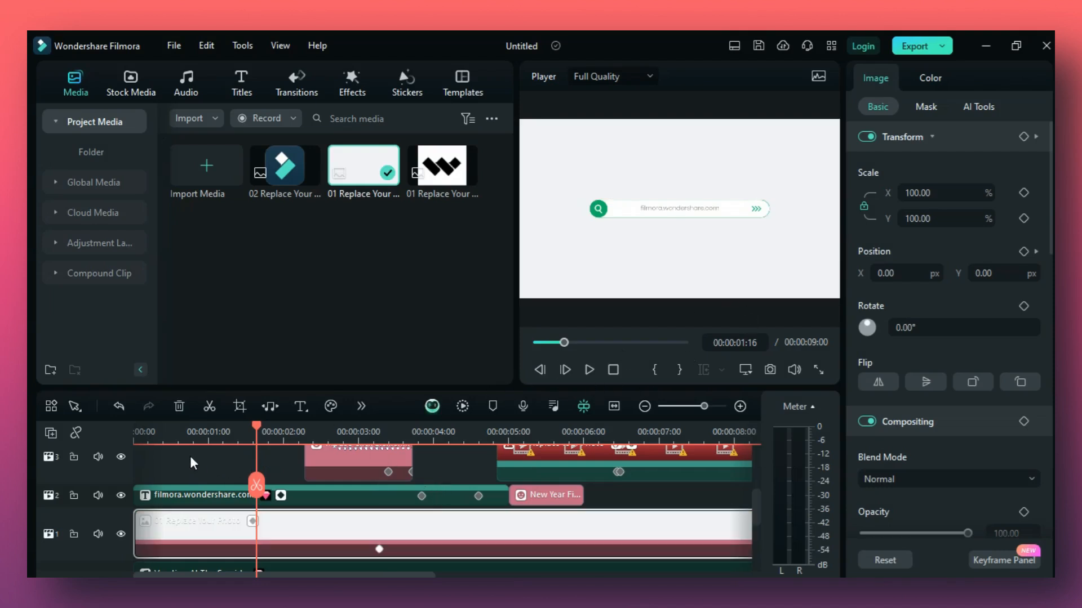
Play the timeline from near its start to preview the search-bar animation on the white background, then pause at the logo placeholder.
{"action": "left_click", "coordinate": [163, 438]}
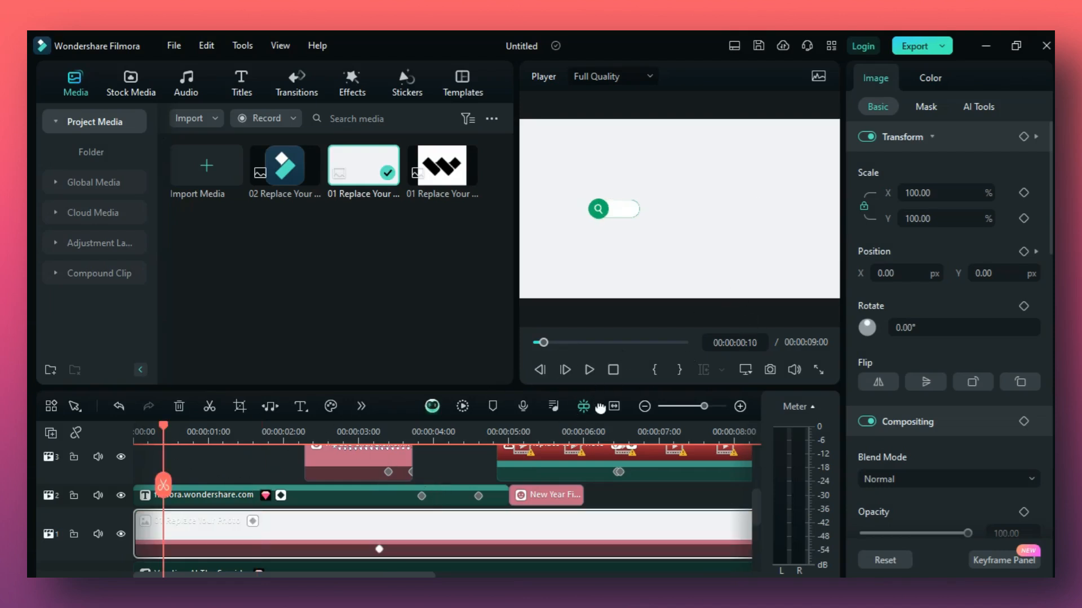
{"action": "left_click", "coordinate": [589, 369]}
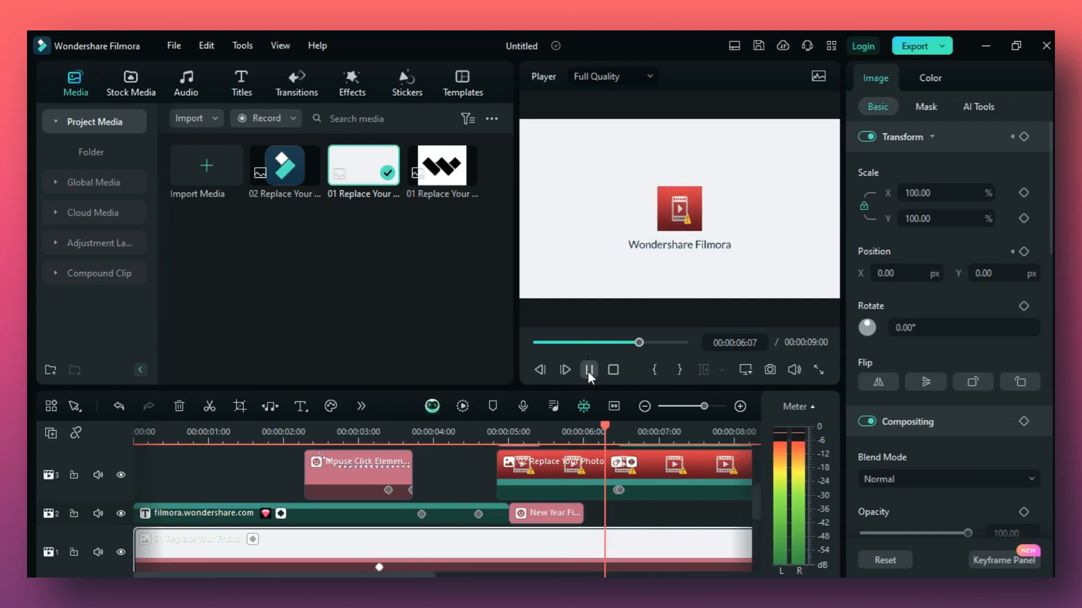
{"action": "left_click", "coordinate": [589, 370]}
Replace the logo placeholder photo on track 3 with the red and black CM CREATIONS logo from the global media.
{"action": "left_click", "coordinate": [653, 472]}
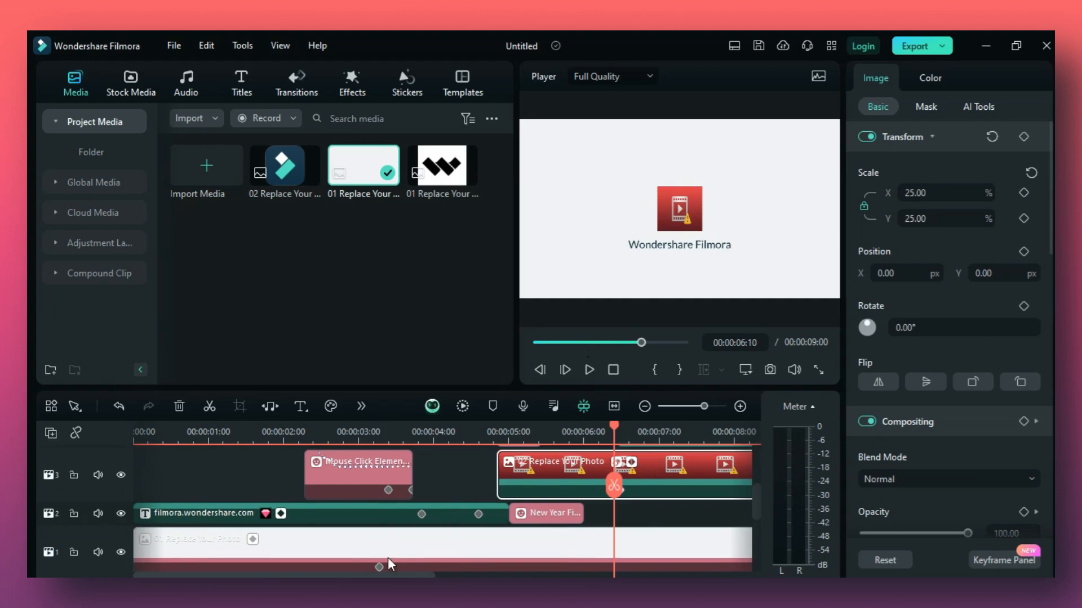
{"action": "left_click_drag", "start_coordinate": [385, 576], "coordinate": [492, 575]}
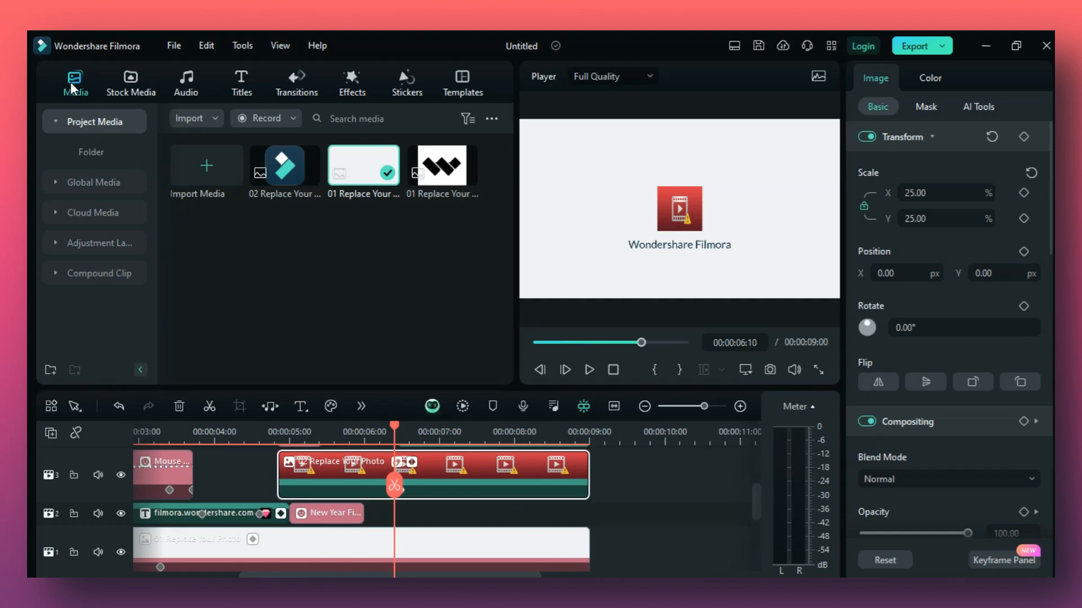
{"action": "left_click", "coordinate": [85, 187]}
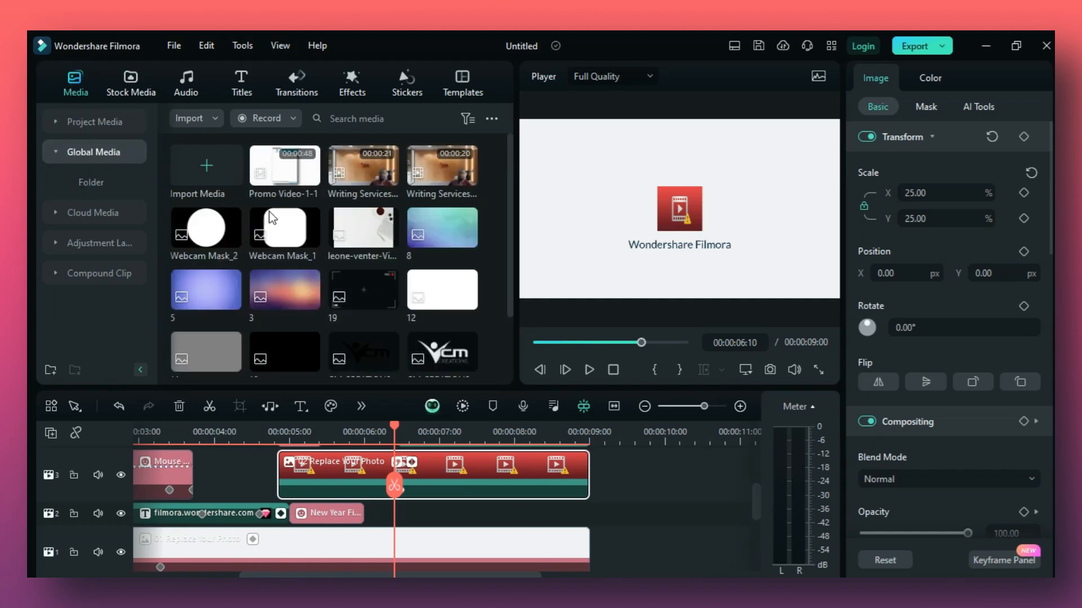
{"action": "scroll", "coordinate": [274, 223], "scroll_direction": "down", "scroll_amount": 3}
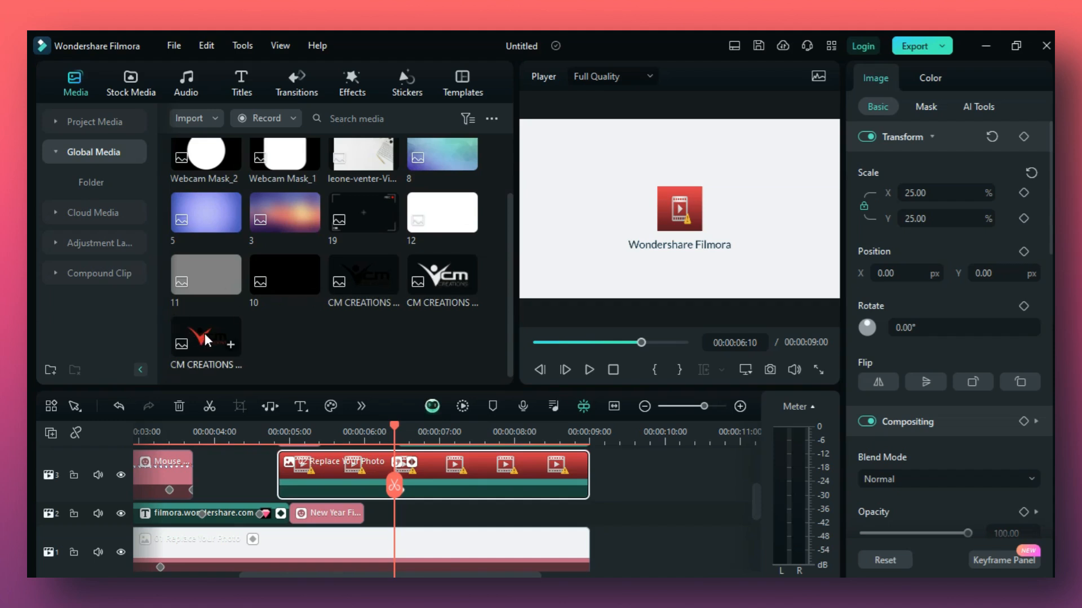
{"action": "left_click_drag", "start_coordinate": [205, 333], "coordinate": [326, 502]}
{"action": "left_click", "coordinate": [401, 447]}
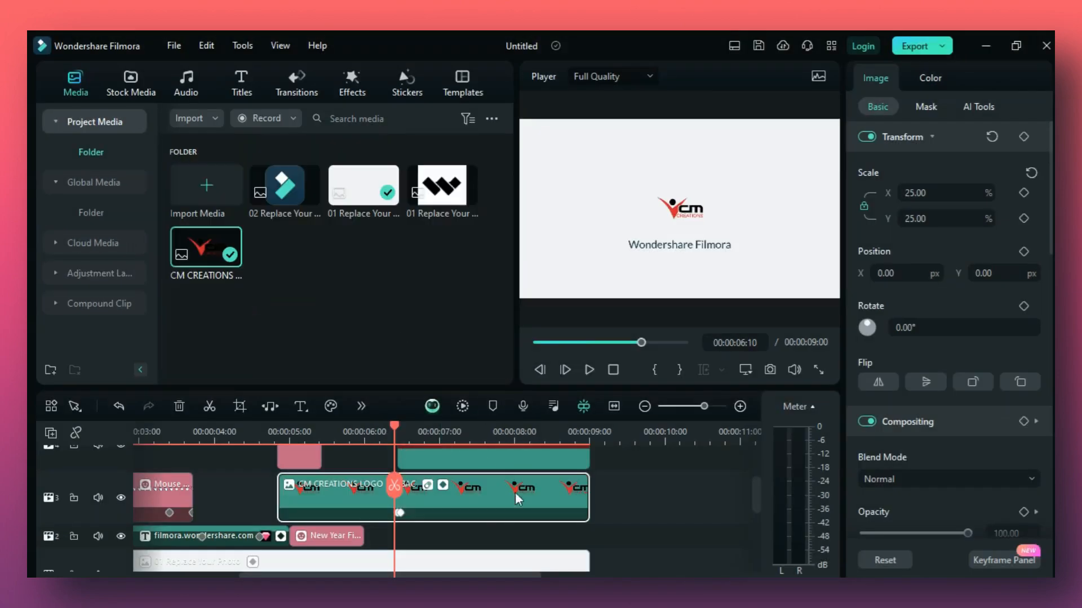
Preview the logo section from about 6 seconds and replace the placeholder photo on track 4 with the CM CREATIONS logo.
{"action": "scroll", "coordinate": [496, 519], "scroll_direction": "up", "scroll_amount": 1}
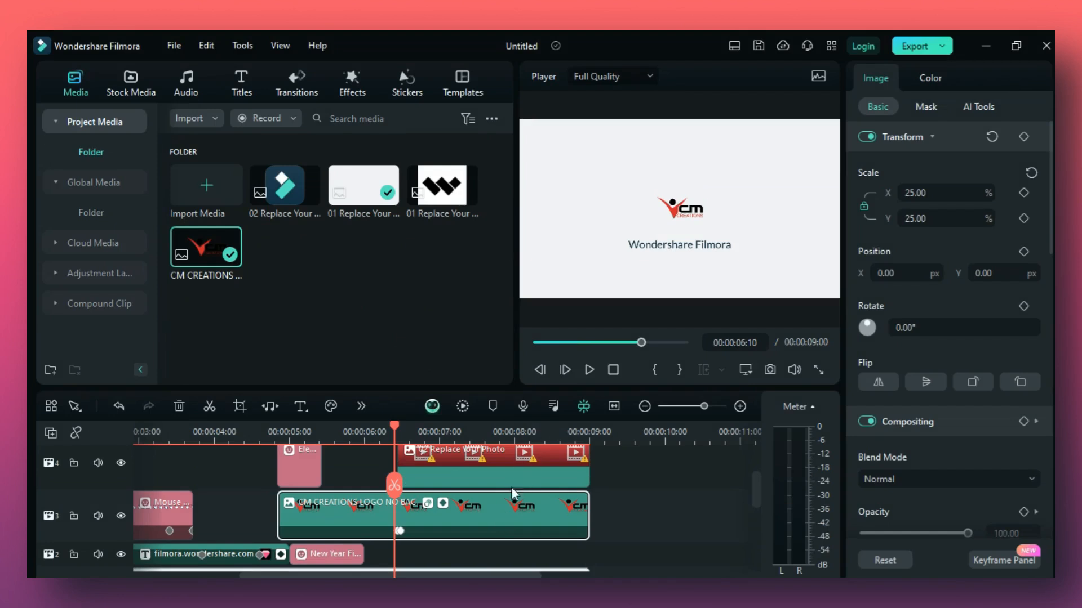
{"action": "scroll", "coordinate": [496, 486], "scroll_direction": "up", "scroll_amount": 1}
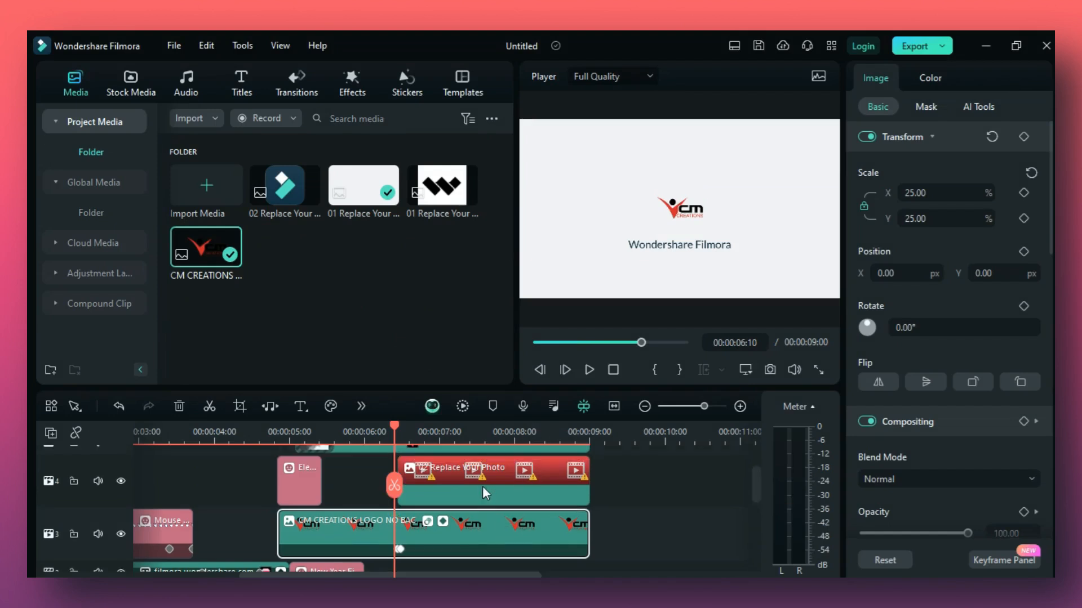
{"action": "left_click", "coordinate": [434, 434]}
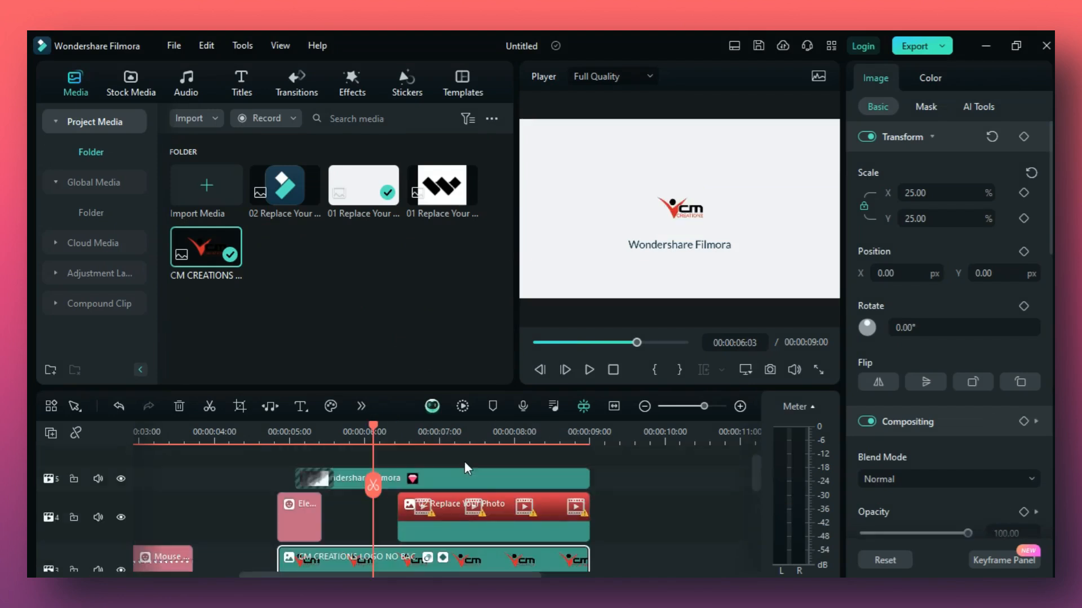
{"action": "left_click", "coordinate": [589, 370]}
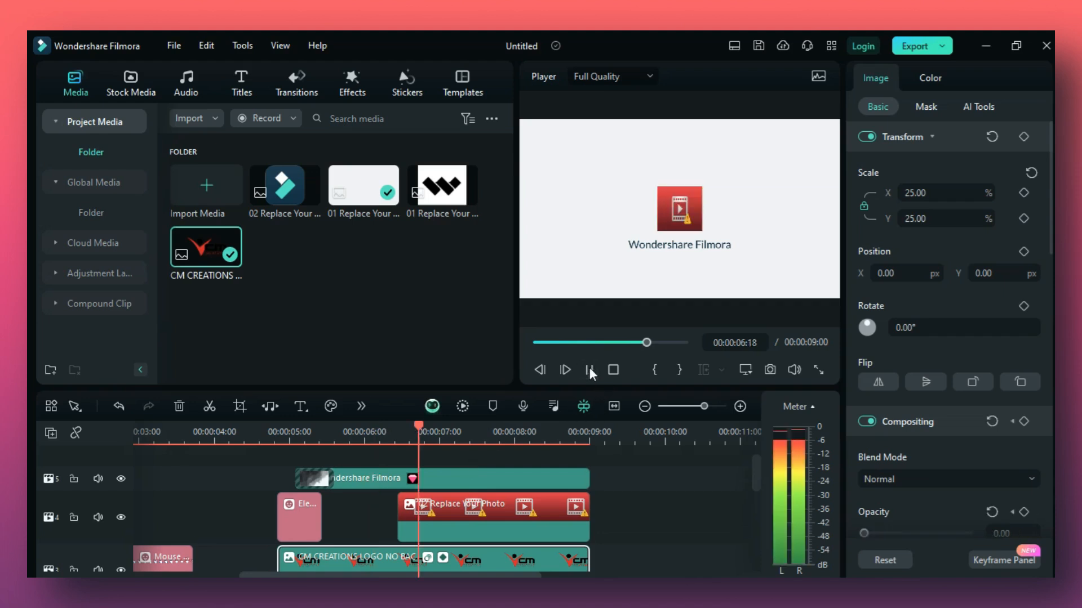
{"action": "left_click", "coordinate": [589, 370]}
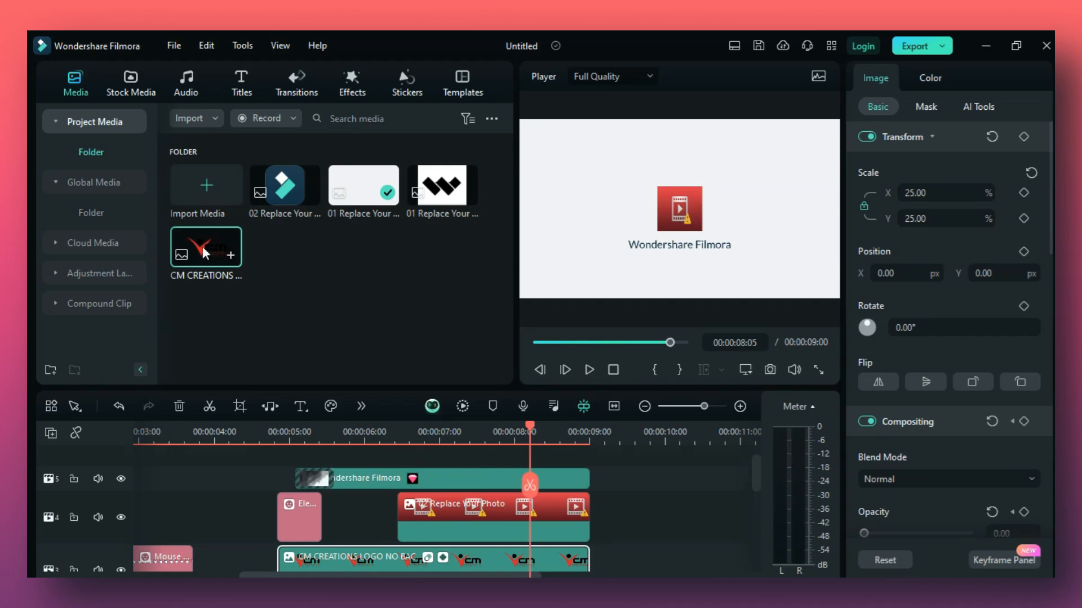
{"action": "left_click_drag", "start_coordinate": [202, 246], "coordinate": [451, 521]}
{"action": "left_click", "coordinate": [468, 487]}
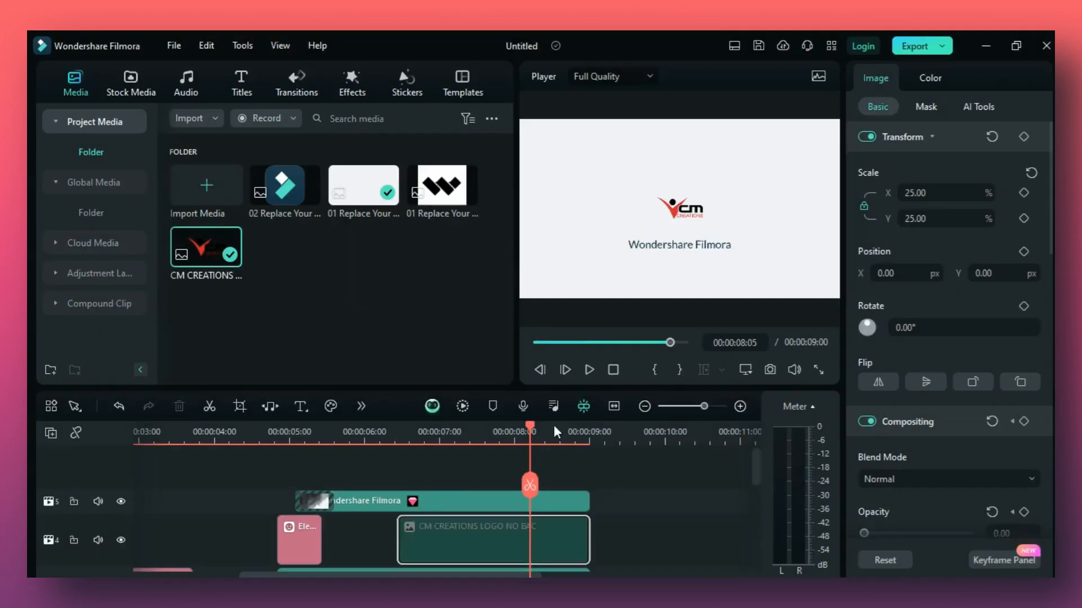
Examine the clips across the timeline tracks, including the New Year element, and check the logo animation around 5 seconds.
{"action": "scroll", "coordinate": [397, 508], "scroll_direction": "down", "scroll_amount": 2}
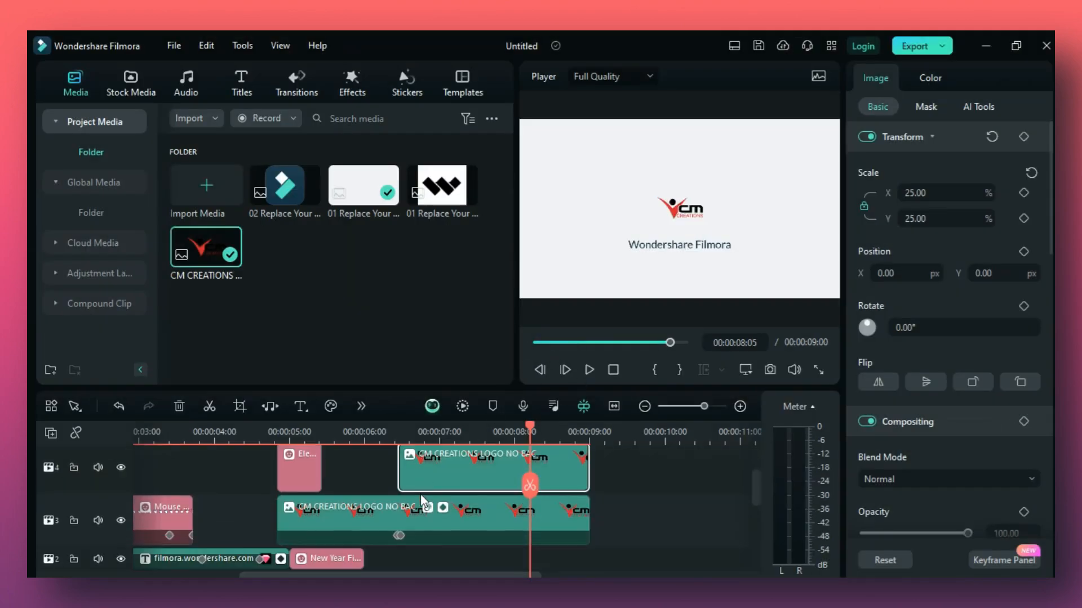
{"action": "scroll", "coordinate": [505, 524], "scroll_direction": "left", "scroll_amount": 5}
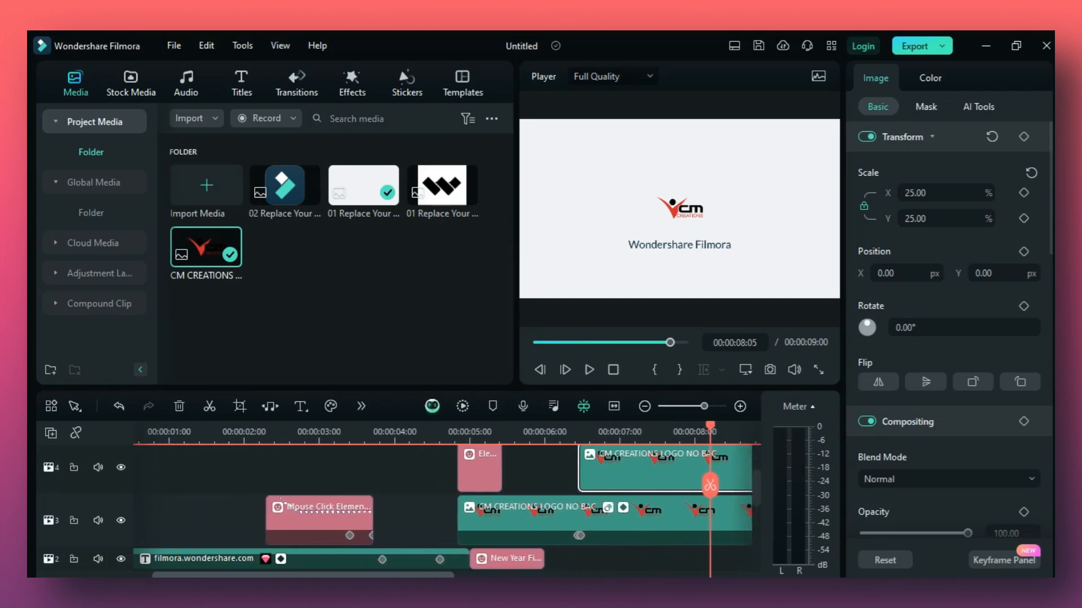
{"action": "scroll", "coordinate": [505, 525], "scroll_direction": "down", "scroll_amount": 1}
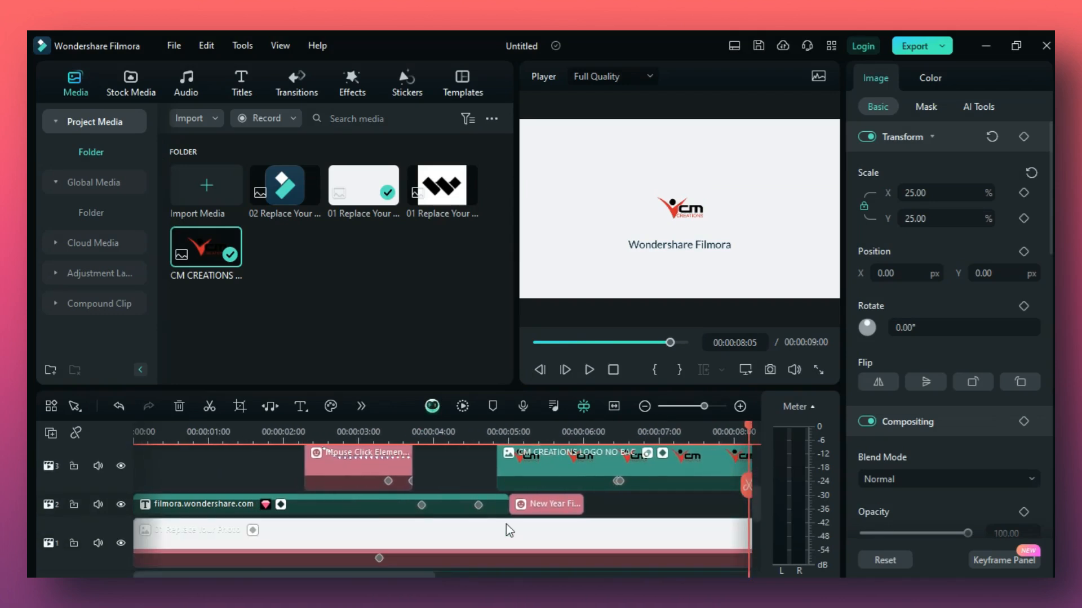
{"action": "scroll", "coordinate": [506, 524], "scroll_direction": "up", "scroll_amount": 2}
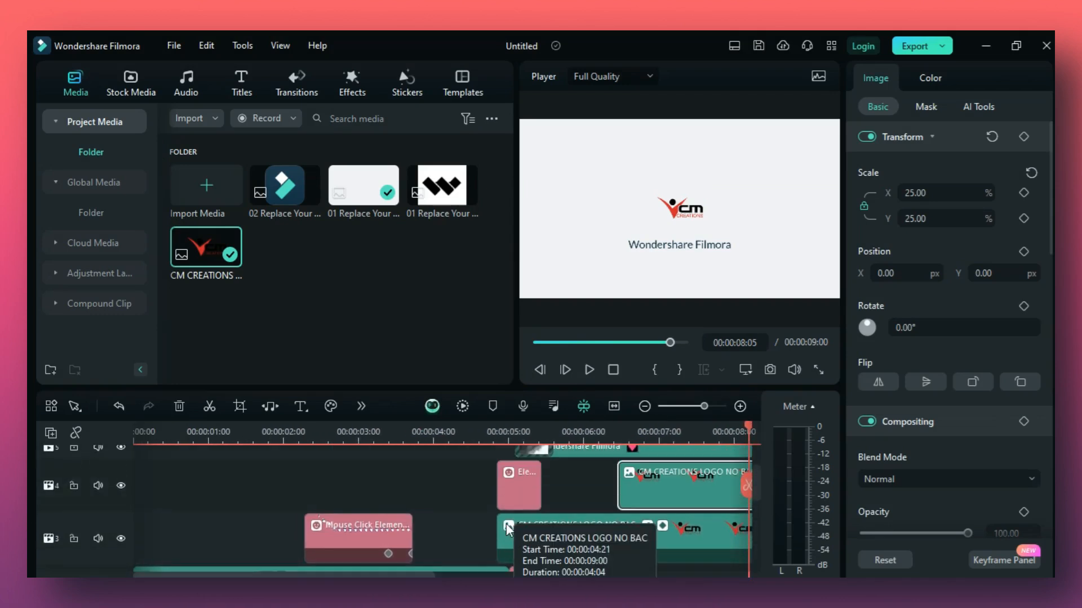
{"action": "left_click", "coordinate": [493, 437]}
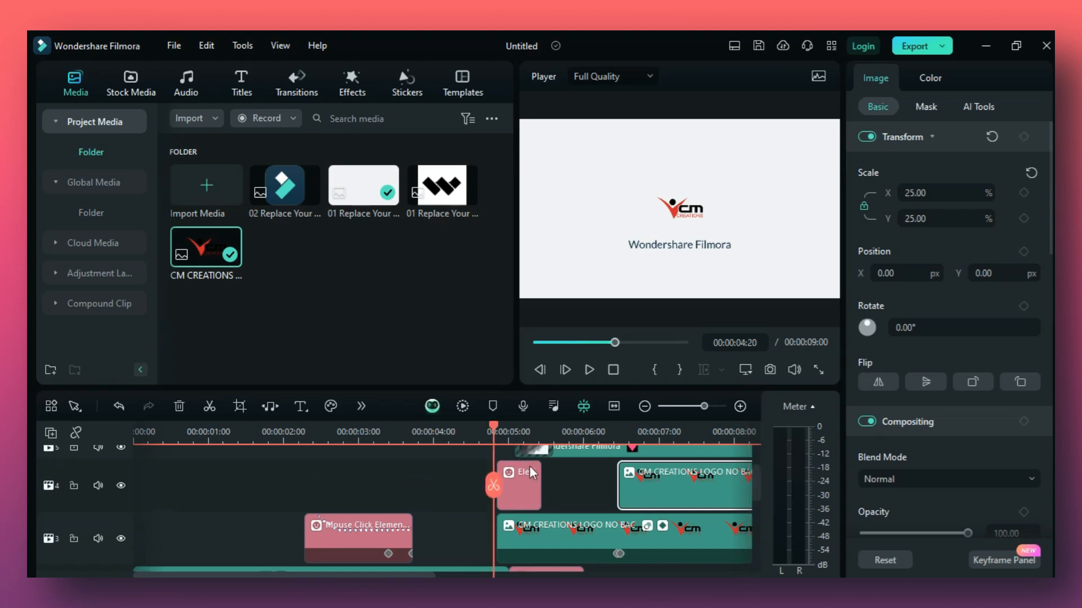
{"action": "left_click", "coordinate": [504, 436]}
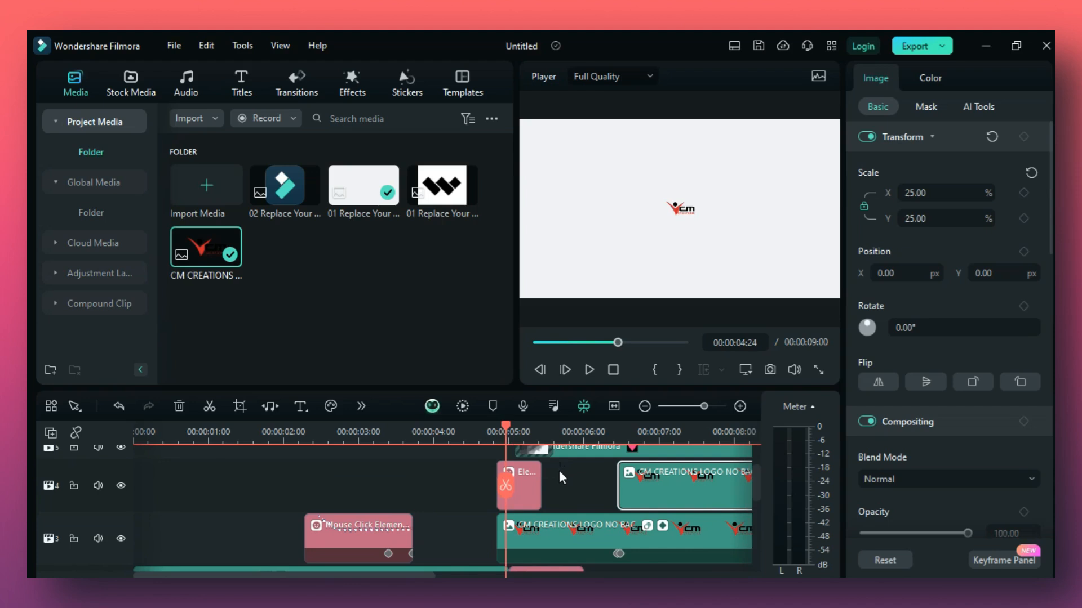
{"action": "scroll", "coordinate": [559, 471], "scroll_direction": "down", "scroll_amount": 2}
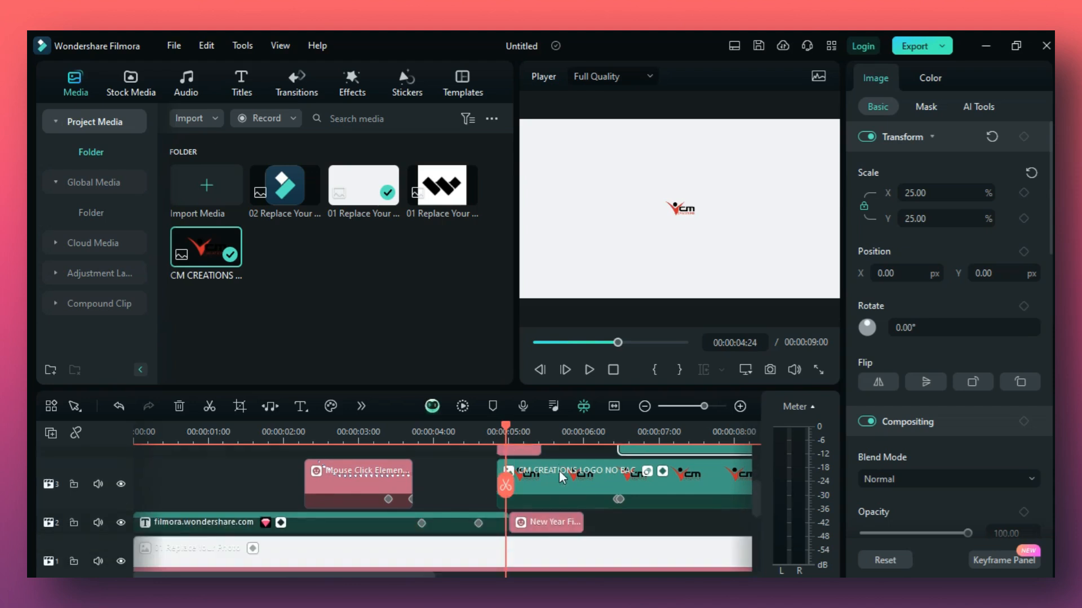
{"action": "scroll", "coordinate": [559, 471], "scroll_direction": "down", "scroll_amount": 1}
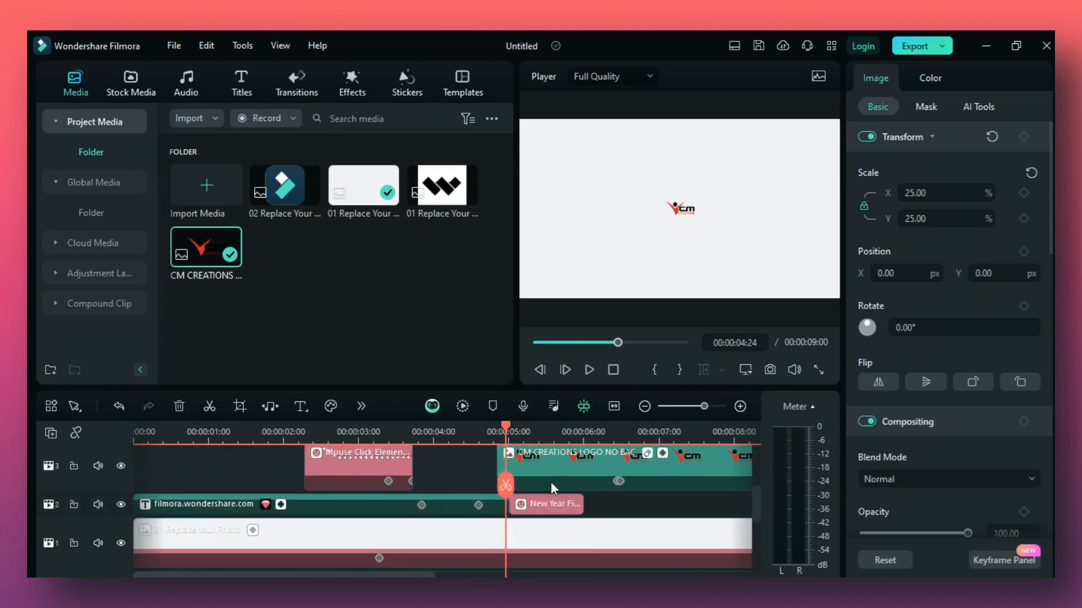
{"action": "left_click", "coordinate": [548, 507]}
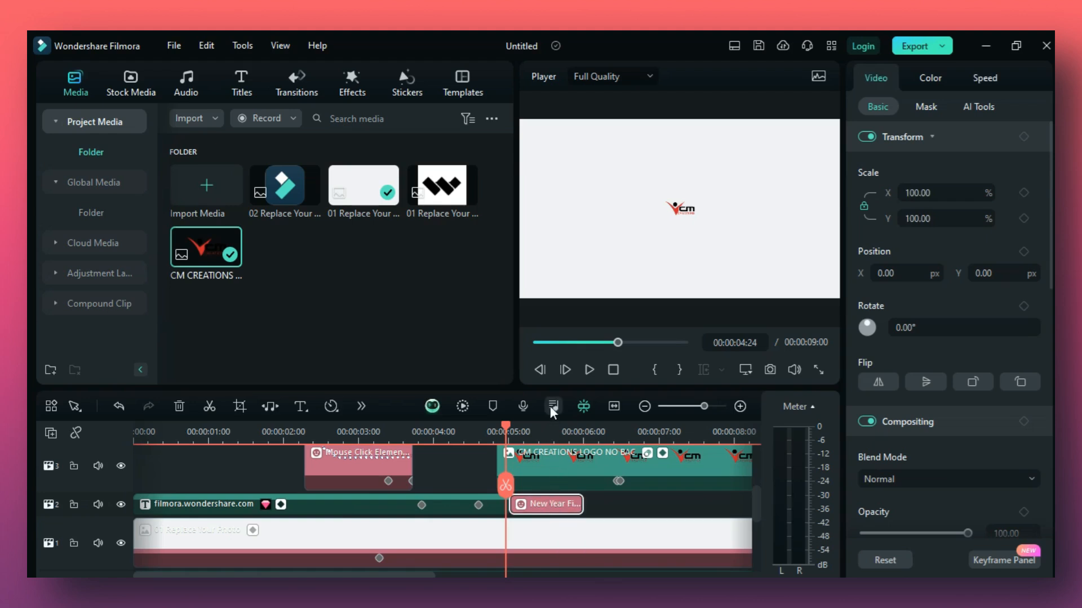
{"action": "left_click", "coordinate": [542, 440]}
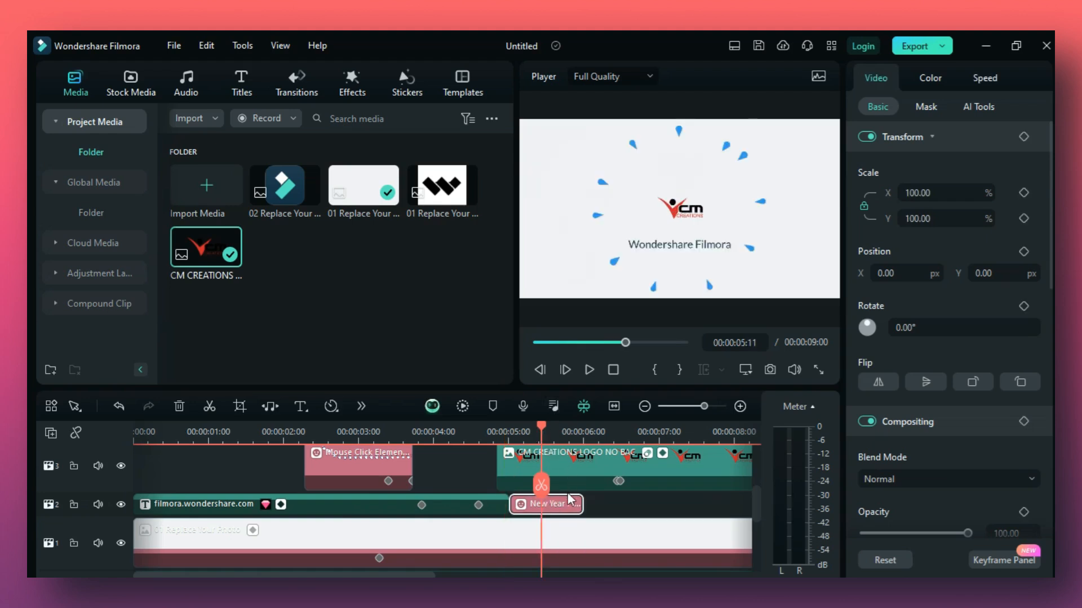
Replace the Wondershare Filmora title text beneath the logo with "CM CREATIONS".
{"action": "left_click", "coordinate": [678, 247]}
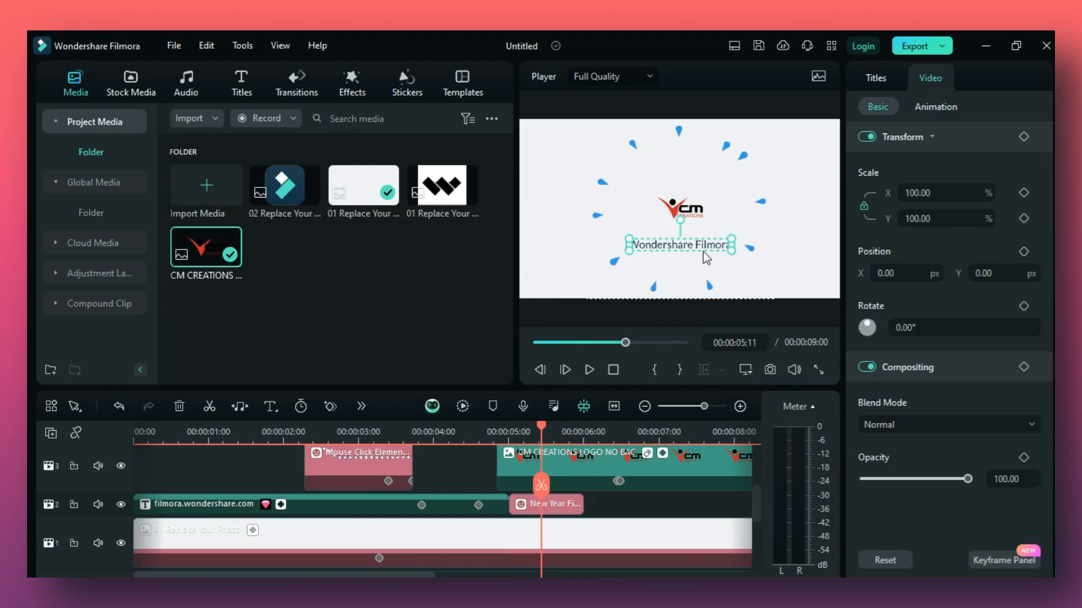
{"action": "left_click", "coordinate": [880, 79]}
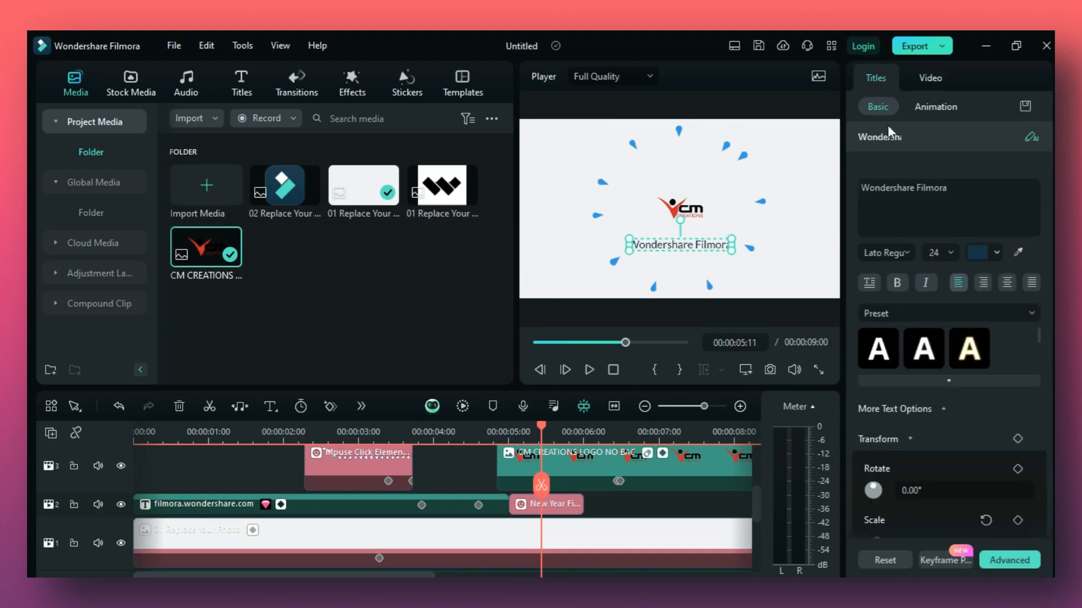
{"action": "left_click", "coordinate": [920, 177]}
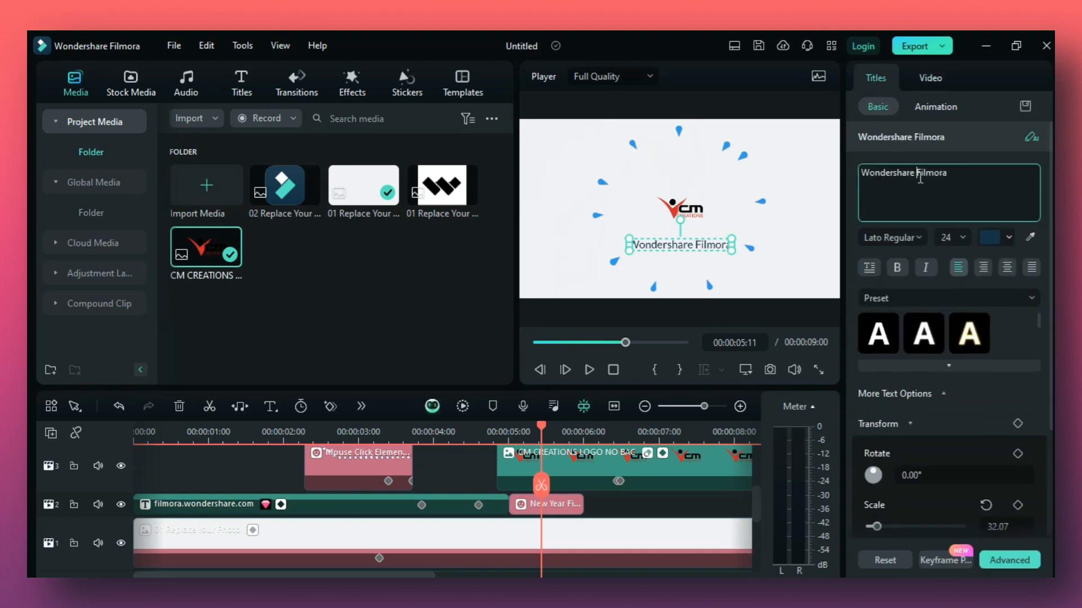
{"action": "left_click", "coordinate": [955, 174]}
{"action": "key", "text": "BackSpace"}
{"action": "key", "text": "BackSpace"}
{"action": "key", "text": "BackSpace"}
{"action": "key", "text": "BackSpace"}
{"action": "key", "text": "BackSpace"}
{"action": "key", "text": "BackSpace"}
{"action": "key", "text": "BackSpace"}
{"action": "key", "text": "BackSpace"}
{"action": "key", "text": "BackSpace"}
{"action": "key", "text": "BackSpace"}
{"action": "key", "text": "BackSpace"}
{"action": "key", "text": "BackSpace"}
{"action": "key", "text": "BackSpace"}
{"action": "key", "text": "BackSpace"}
{"action": "key", "text": "BackSpace"}
{"action": "key", "text": "BackSpace"}
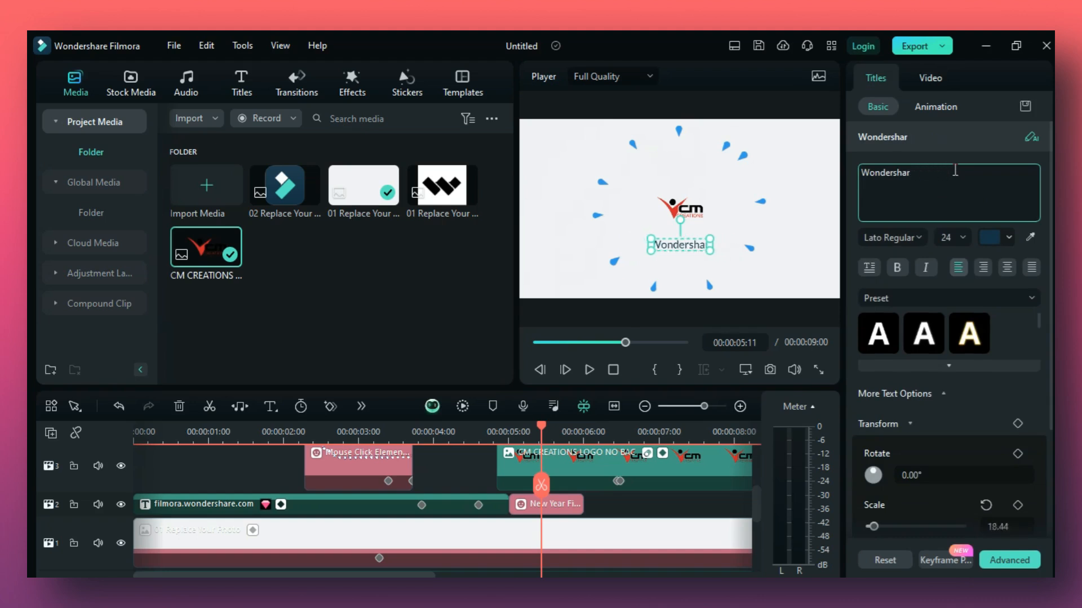
{"action": "key", "text": "BackSpace"}
{"action": "key", "text": "BackSpace"}
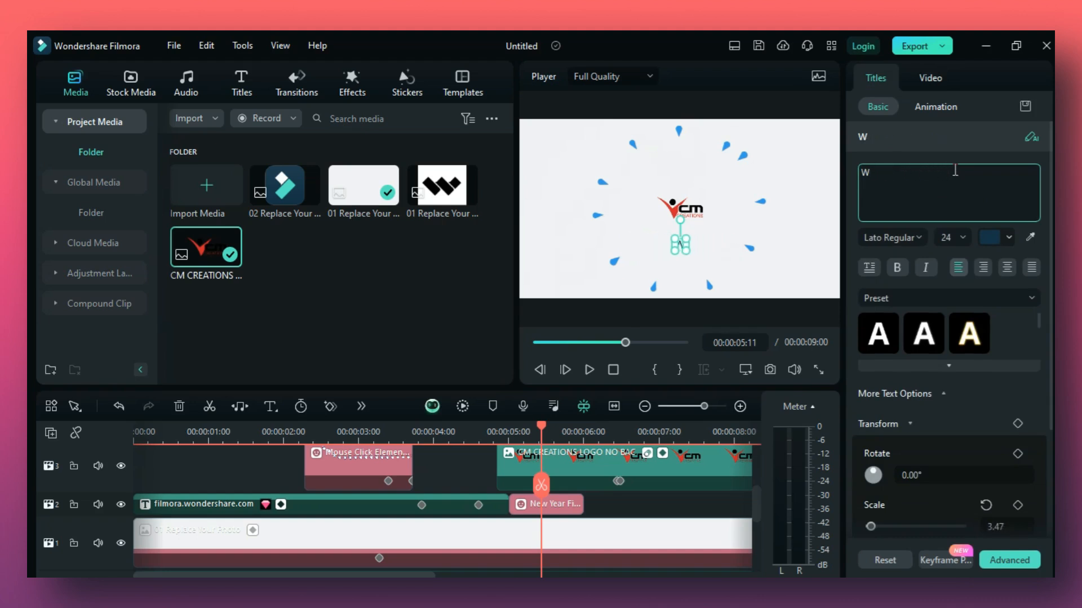
{"action": "key", "text": "BackSpace"}
{"action": "type", "text": "CM C"}
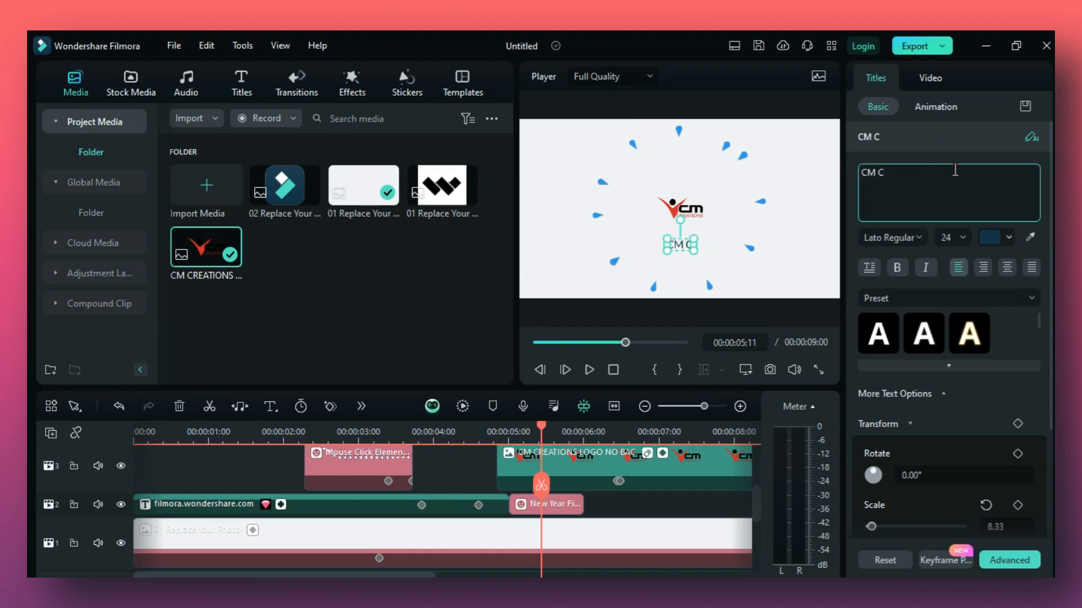
{"action": "type", "text": "REATIONS"}
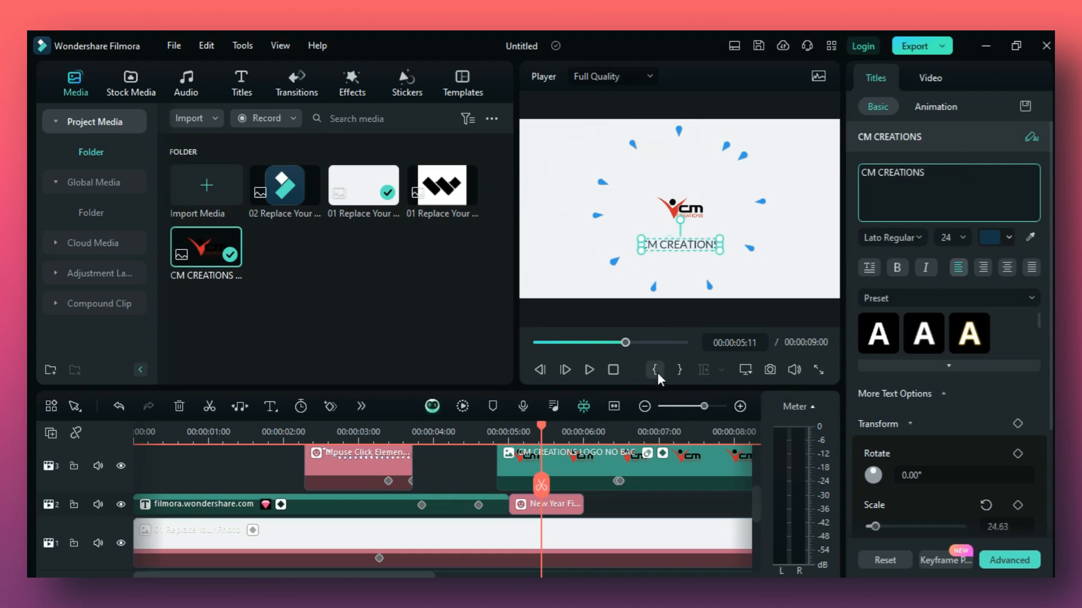
Preview the rest of the intro, then replay it from the beginning and pause on the search bar at about 2 seconds.
{"action": "left_click", "coordinate": [590, 369]}
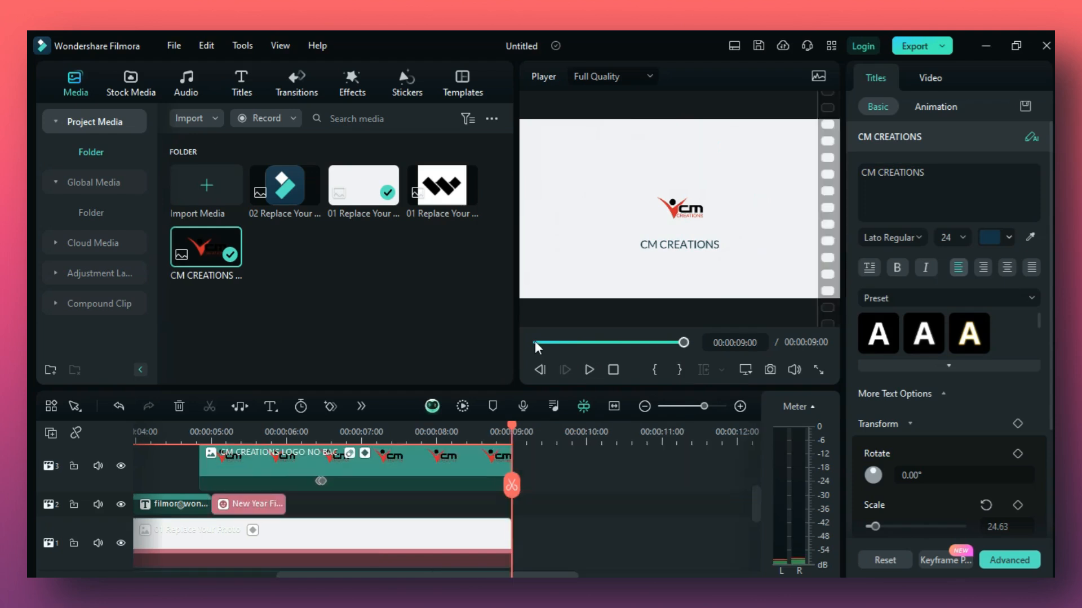
{"action": "left_click", "coordinate": [535, 341]}
{"action": "left_click", "coordinate": [584, 372]}
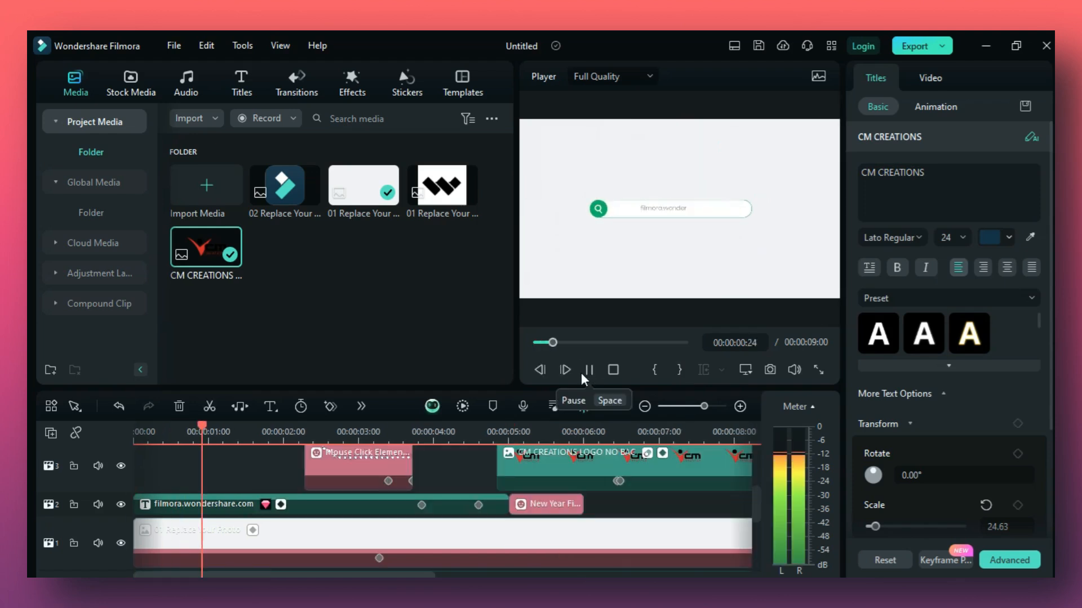
{"action": "left_click", "coordinate": [589, 370]}
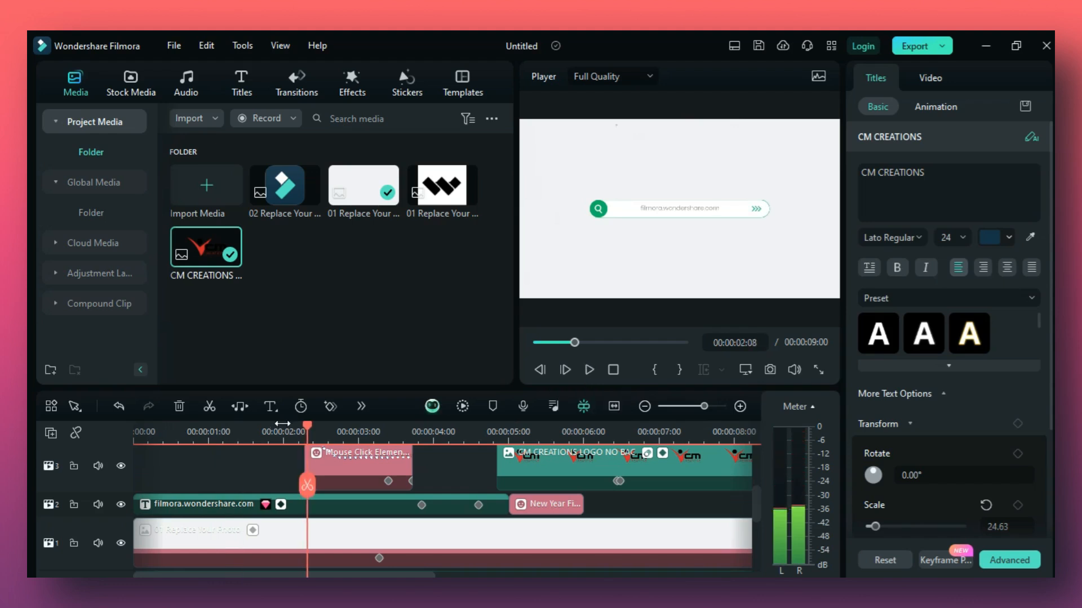
Select the search-bar title's text on track 2 and copy the YouTube channel link from the Social Media Links document in Word.
{"action": "left_click", "coordinate": [204, 508]}
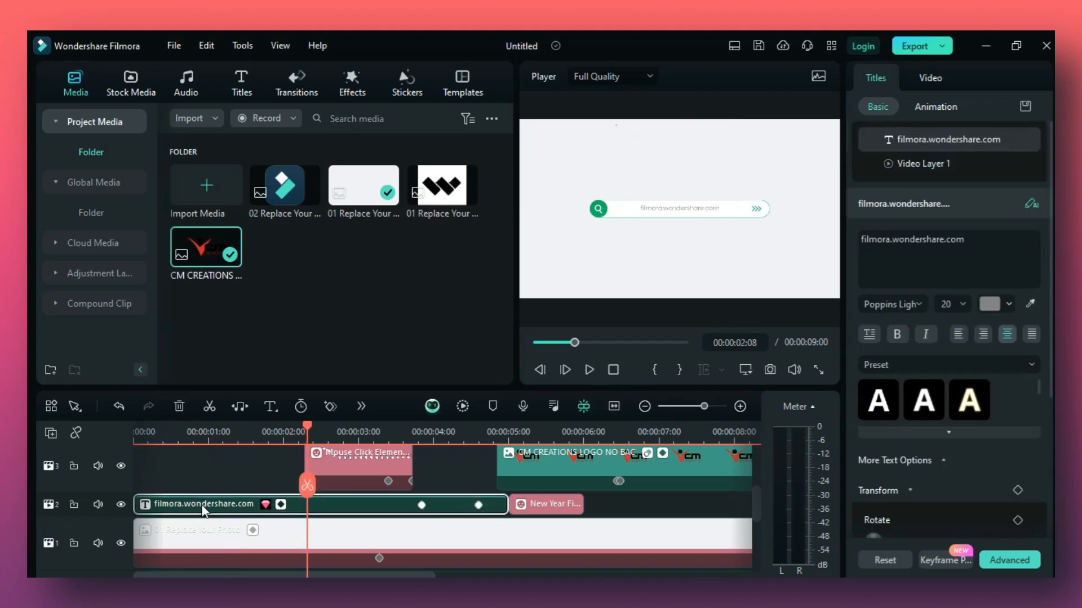
{"action": "triple_click", "coordinate": [970, 238]}
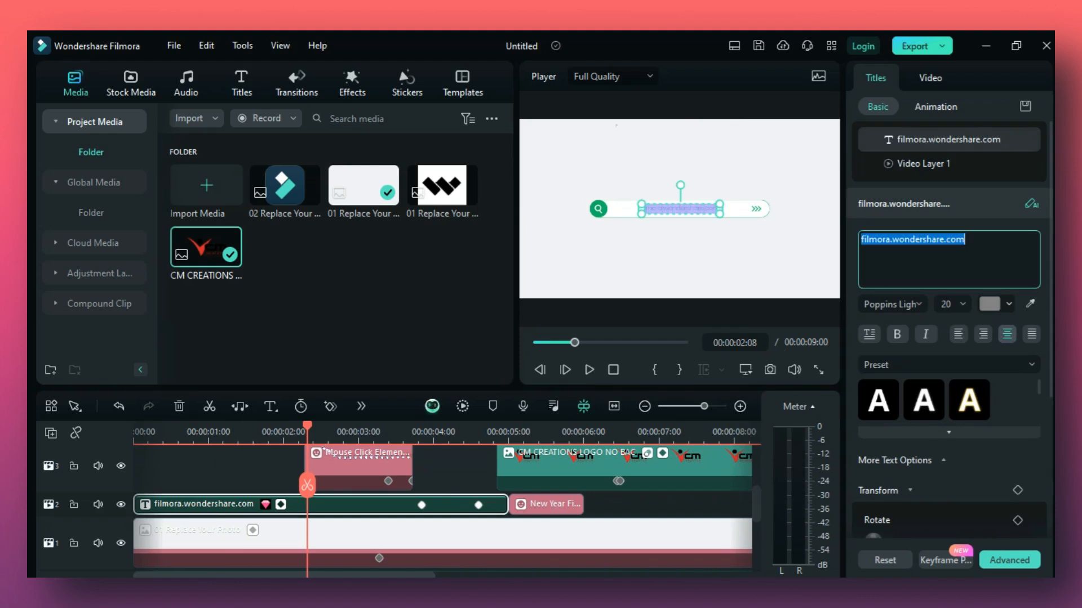
{"action": "left_click", "coordinate": [280, 593]}
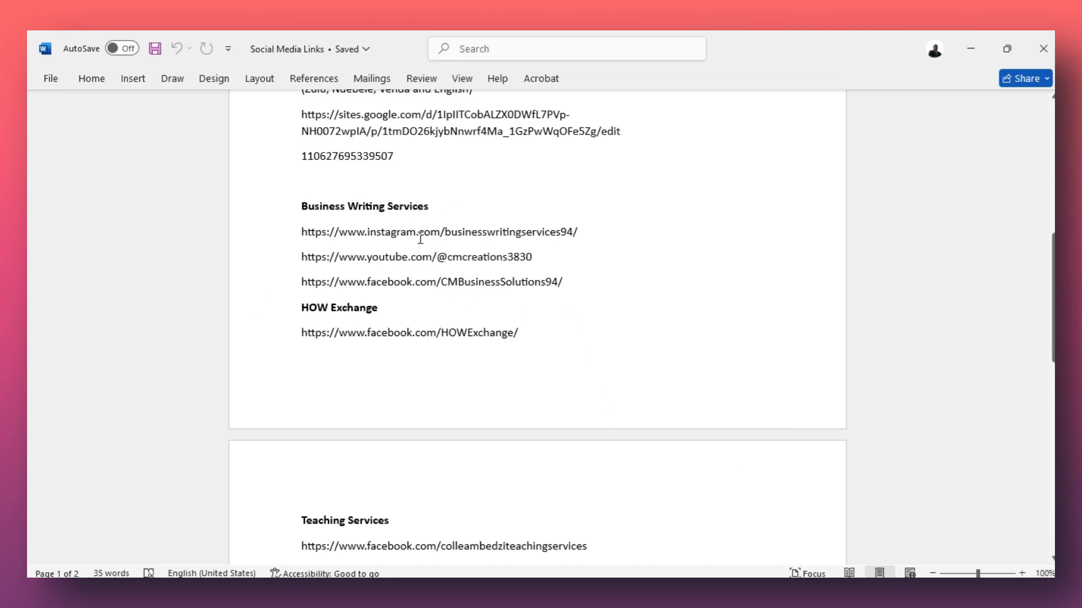
{"action": "left_click", "coordinate": [438, 258]}
{"action": "triple_click", "coordinate": [439, 259]}
{"action": "triple_click", "coordinate": [438, 258]}
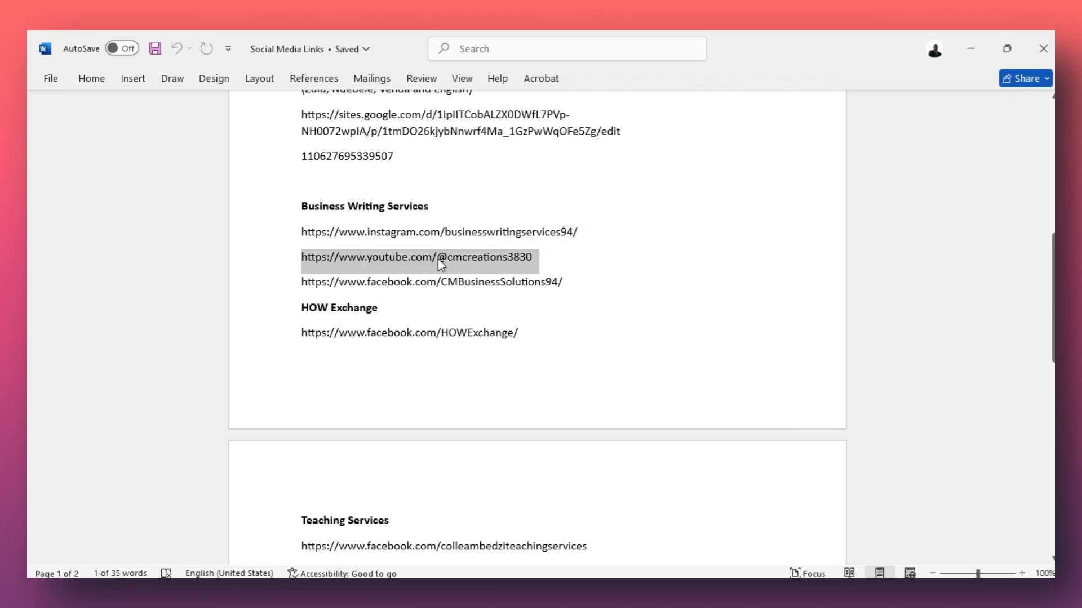
{"action": "right_click", "coordinate": [438, 258]}
{"action": "left_click", "coordinate": [486, 320]}
{"action": "left_click", "coordinate": [970, 48]}
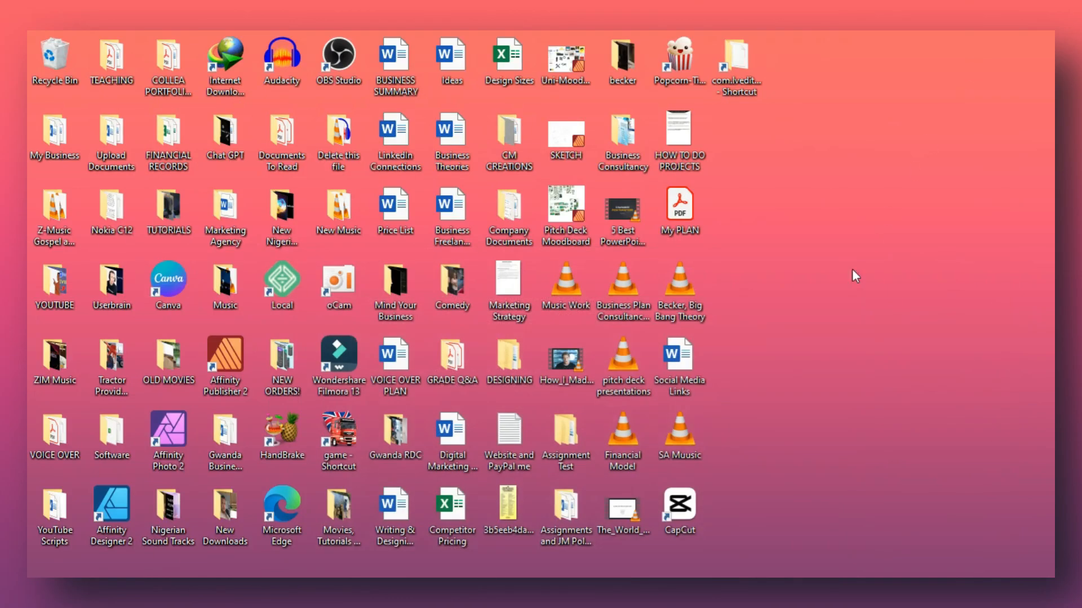
{"action": "left_click", "coordinate": [644, 593]}
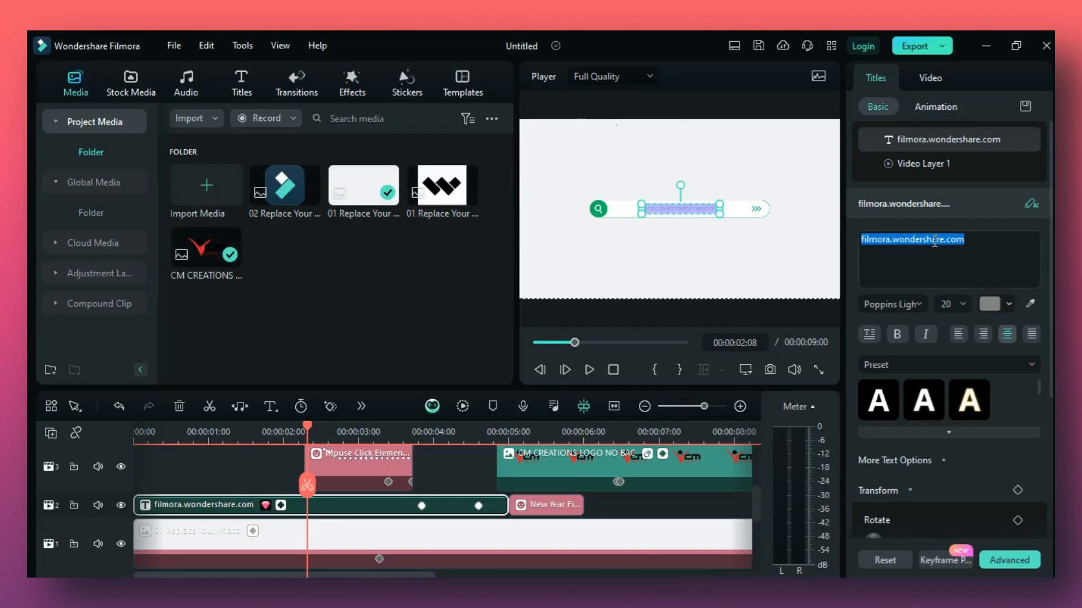
{"action": "left_click", "coordinate": [967, 244]}
{"action": "key", "text": "BackSpace"}
{"action": "key", "text": "BackSpace"}
{"action": "key", "text": "BackSpace"}
{"action": "key", "text": "BackSpace"}
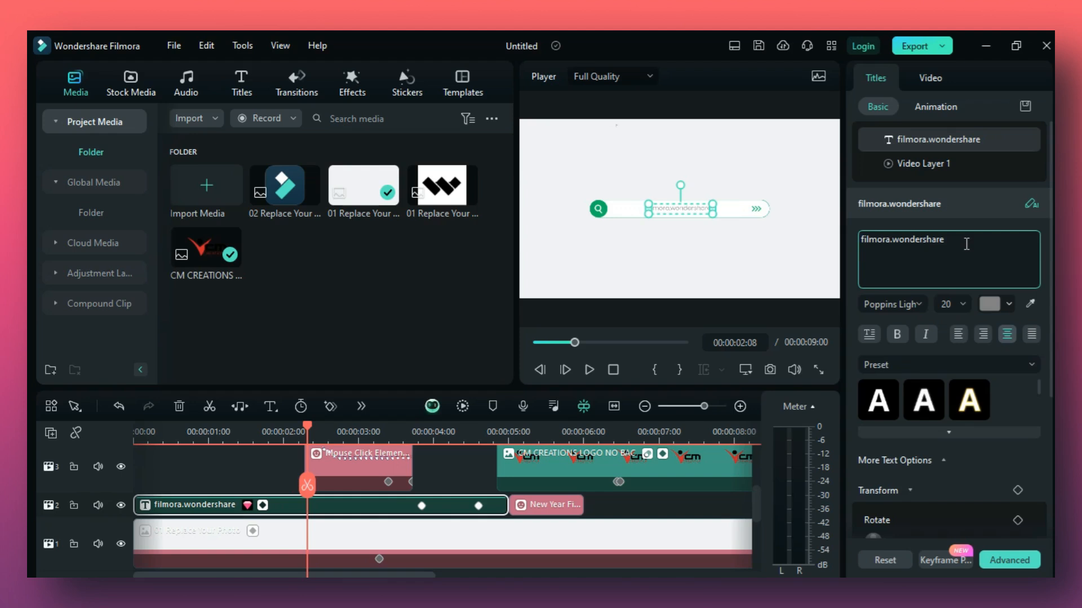
{"action": "key", "text": "ctrl+a"}
{"action": "key", "text": "BackSpace"}
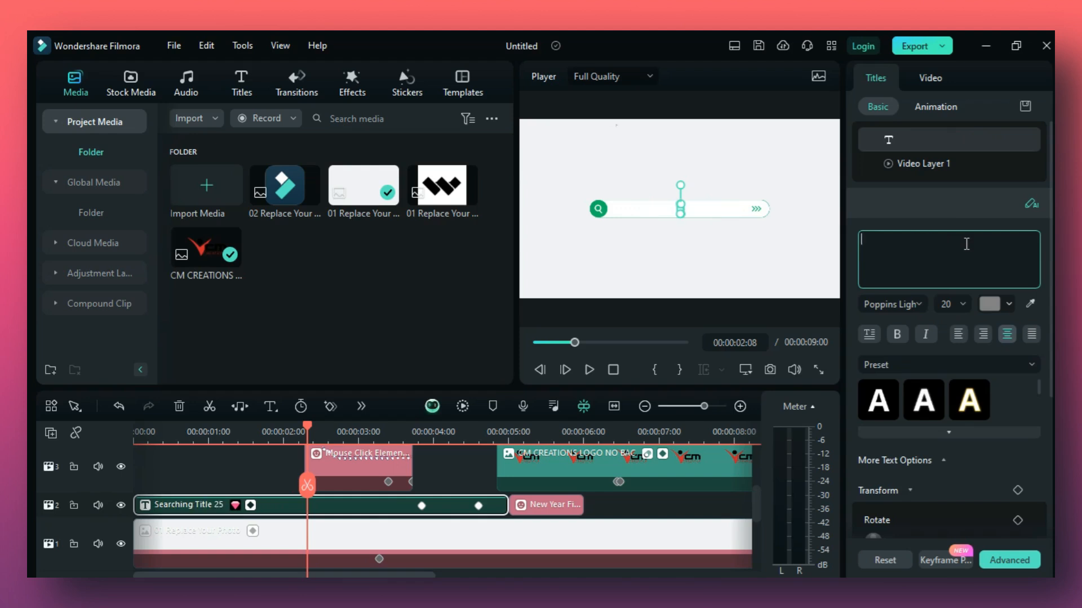
{"action": "key", "text": "ctrl+v"}
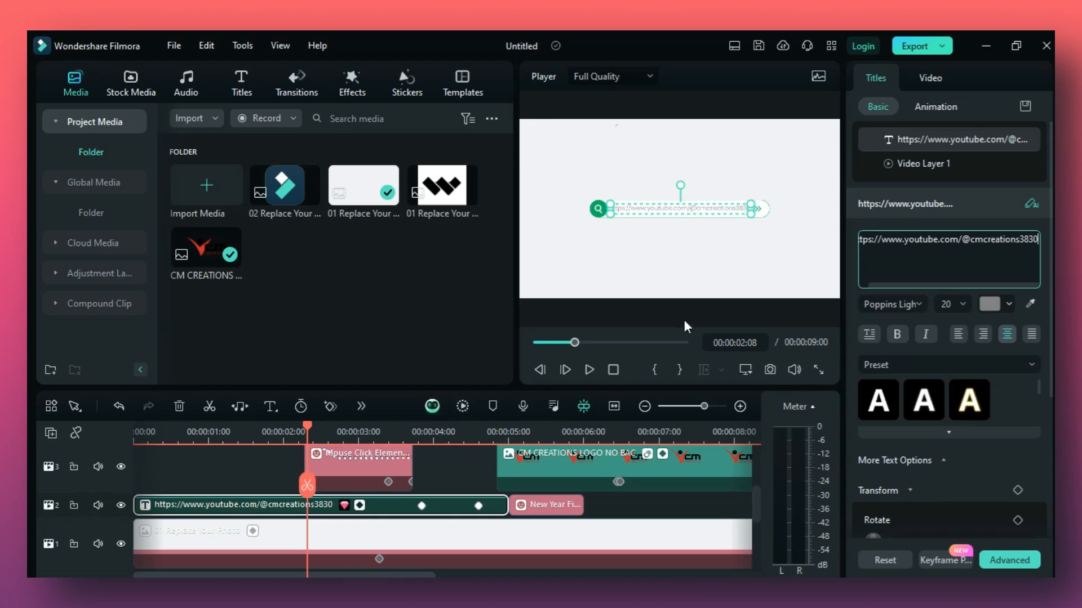
{"action": "left_click", "coordinate": [695, 255]}
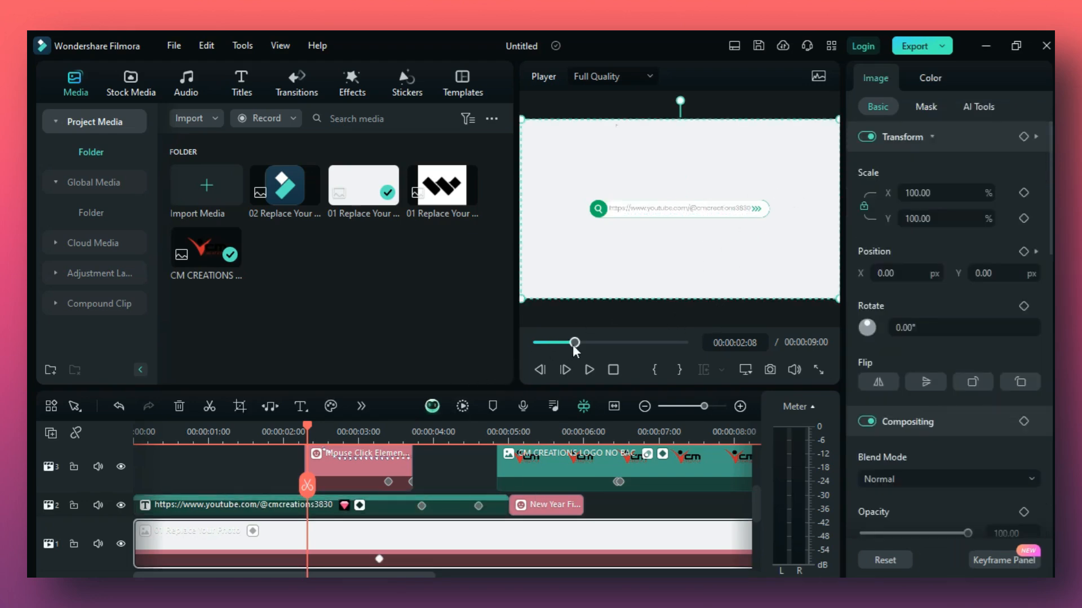
{"action": "left_click", "coordinate": [675, 592]}
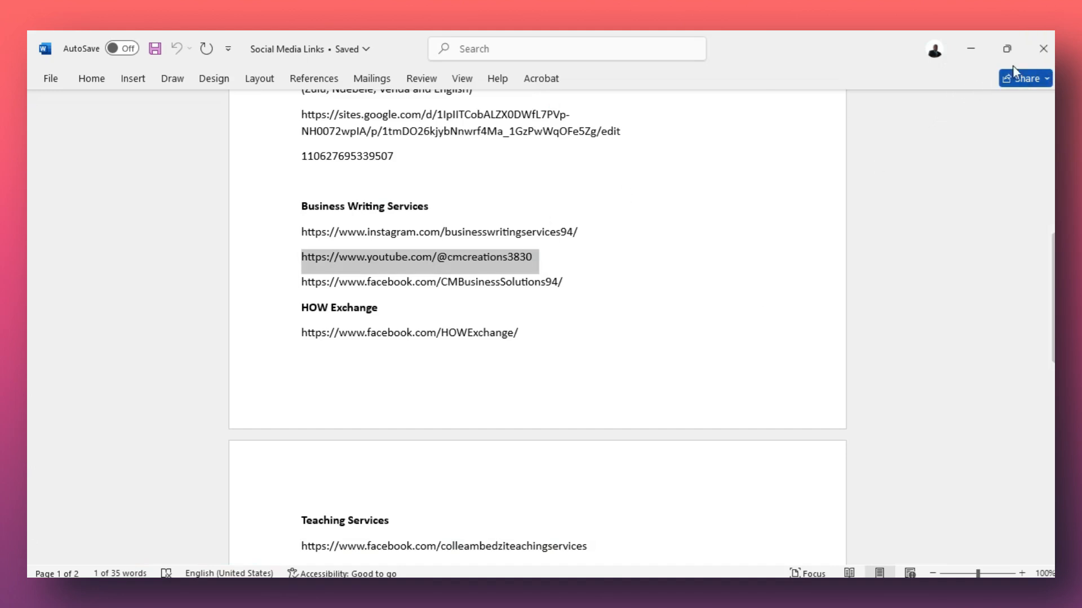
{"action": "left_click", "coordinate": [1040, 52]}
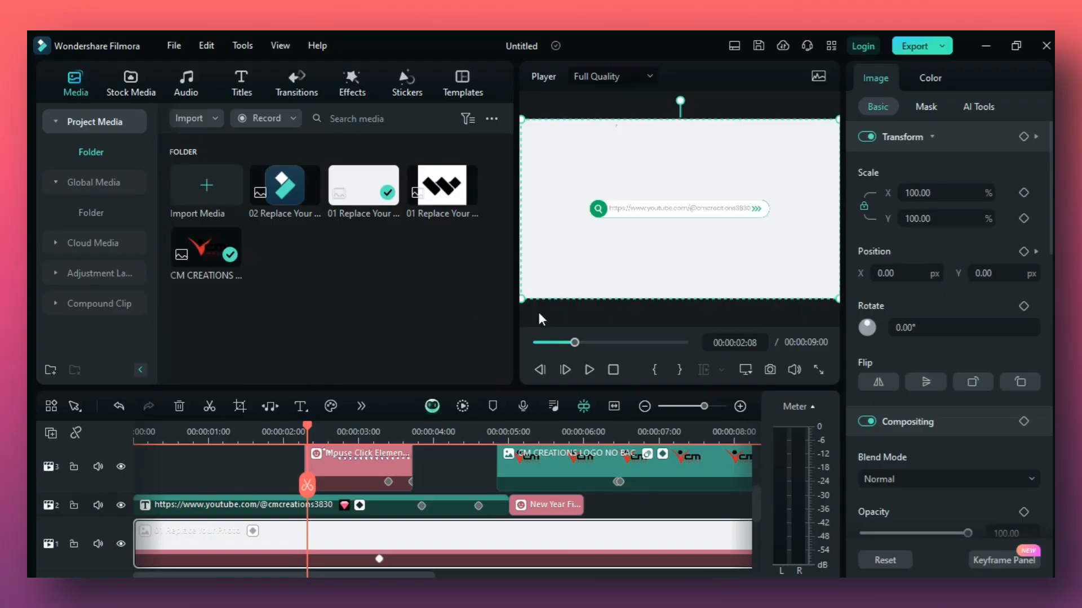
Preview the intro from the beginning and shift the CM CREATIONS logo left to an X position of -82.09 px.
{"action": "left_click_drag", "start_coordinate": [575, 343], "coordinate": [537, 342]}
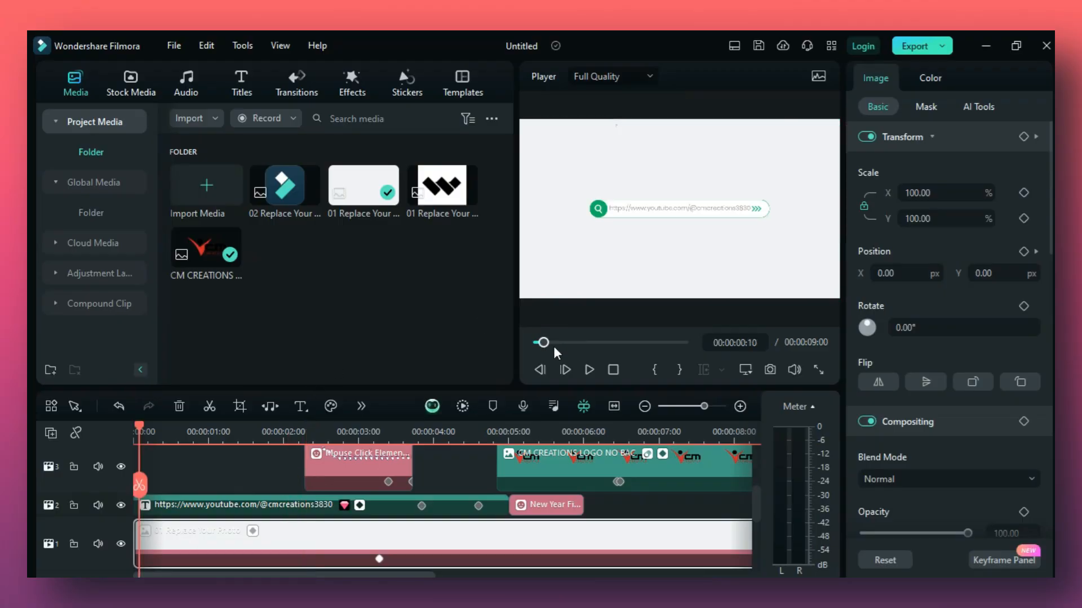
{"action": "left_click", "coordinate": [587, 370]}
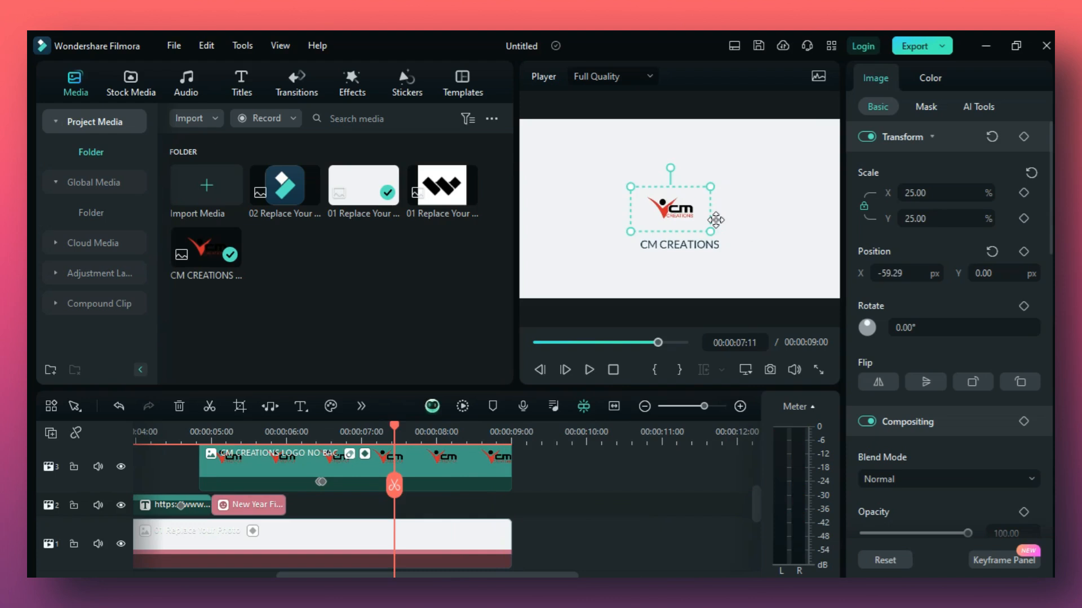
{"action": "left_click_drag", "start_coordinate": [676, 219], "coordinate": [668, 220]}
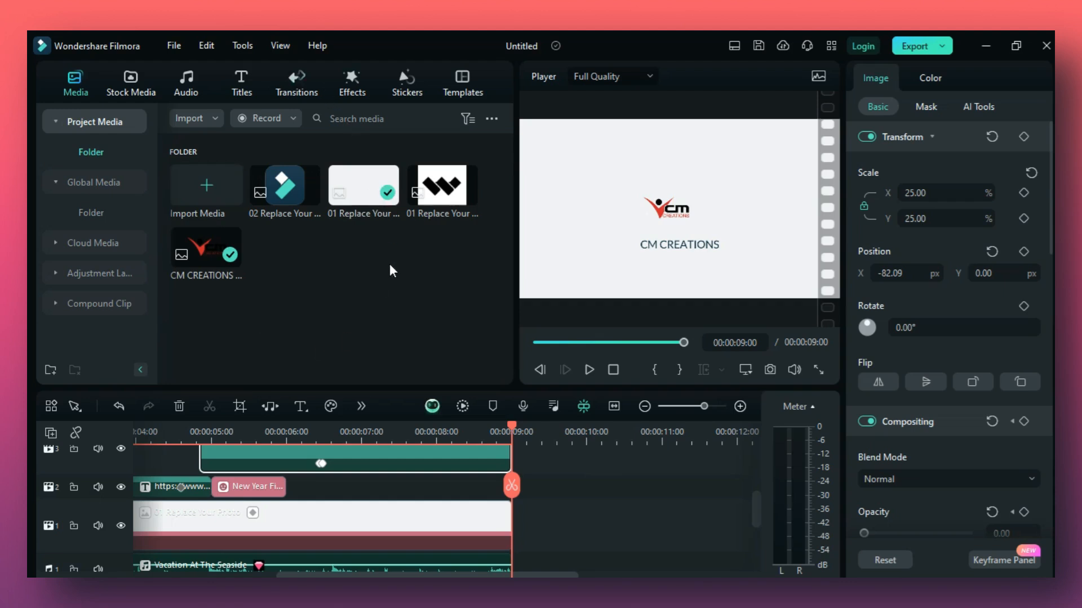
Save the edited project as a custom template.
{"action": "left_click", "coordinate": [173, 46]}
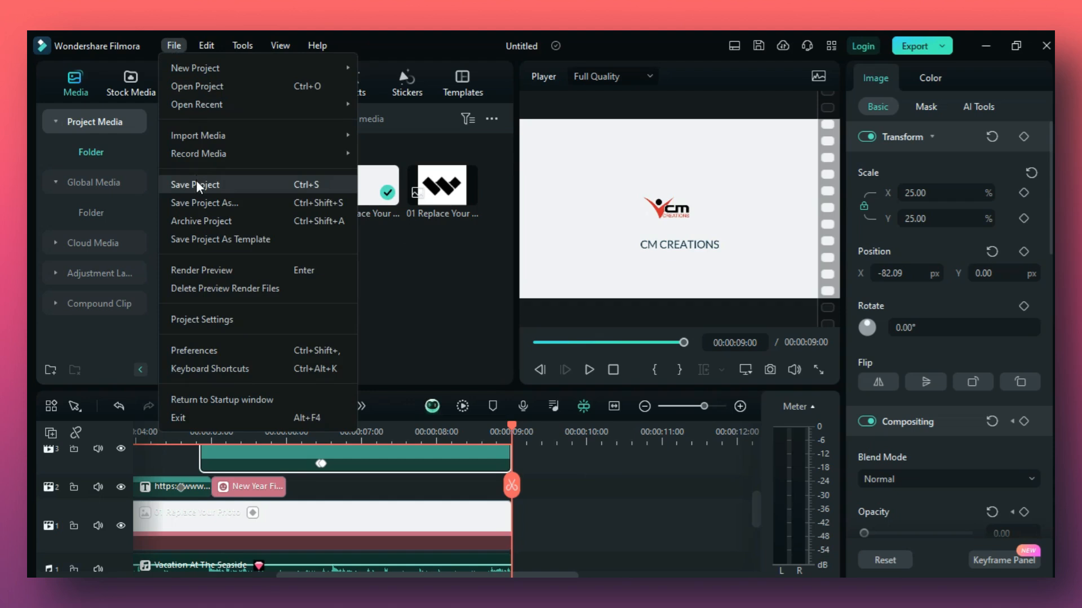
{"action": "left_click", "coordinate": [466, 48]}
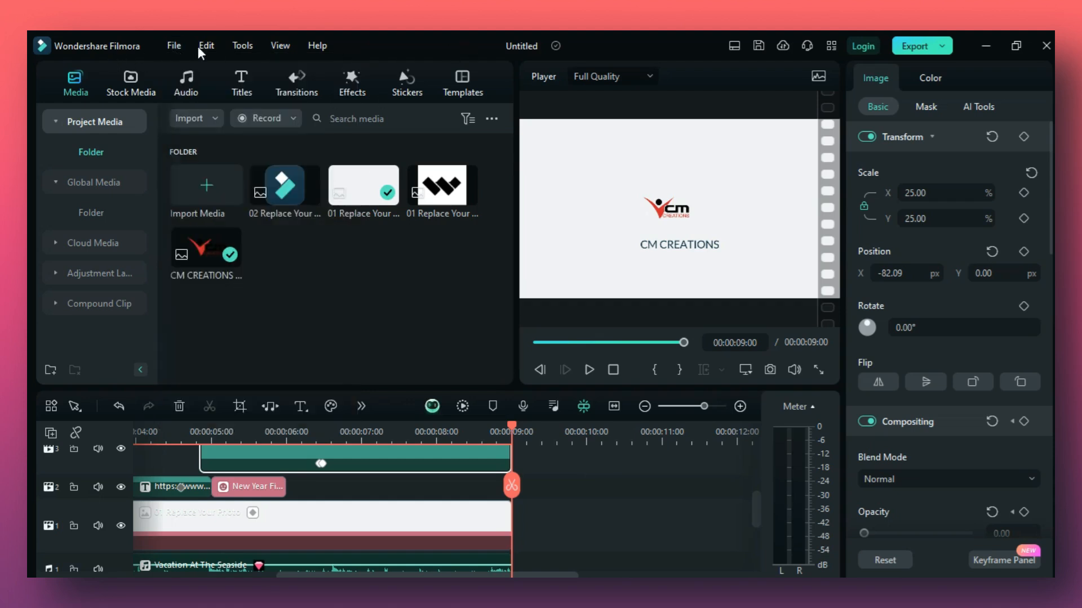
{"action": "left_click", "coordinate": [469, 88]}
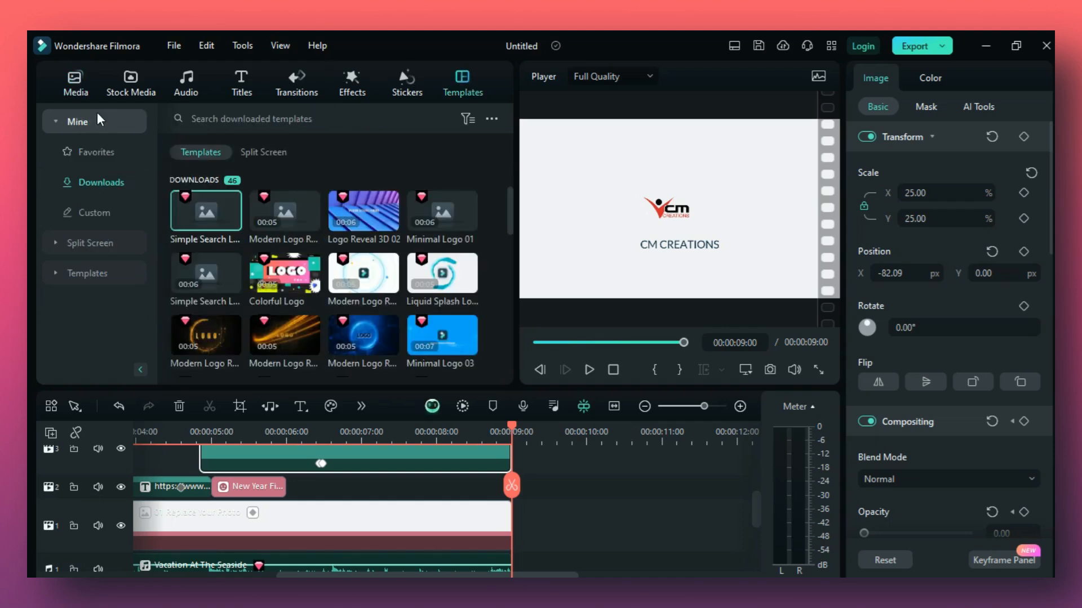
{"action": "left_click", "coordinate": [88, 217]}
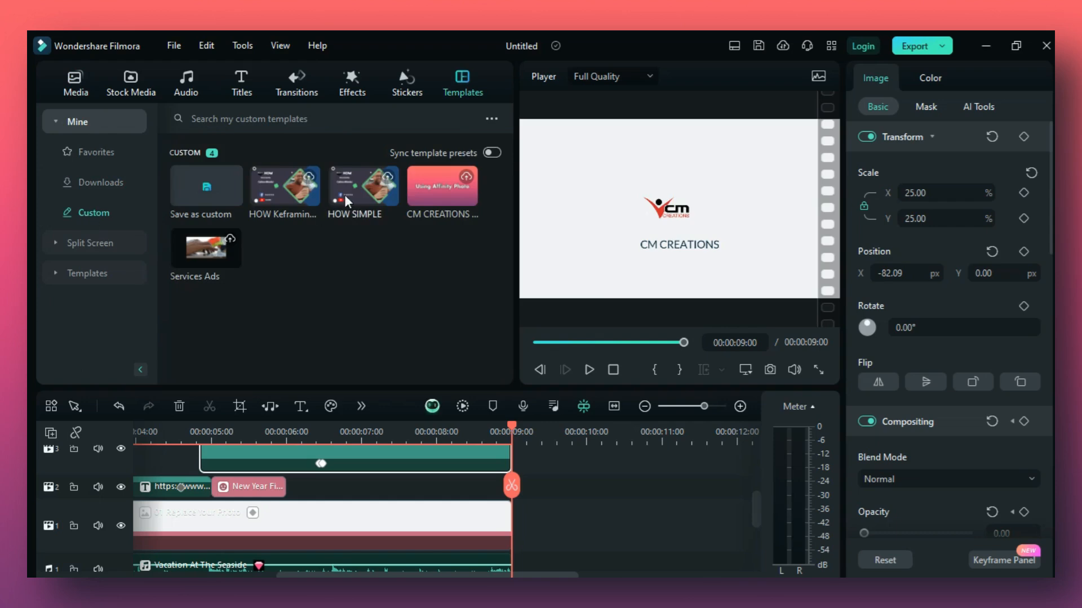
{"action": "left_click", "coordinate": [217, 200]}
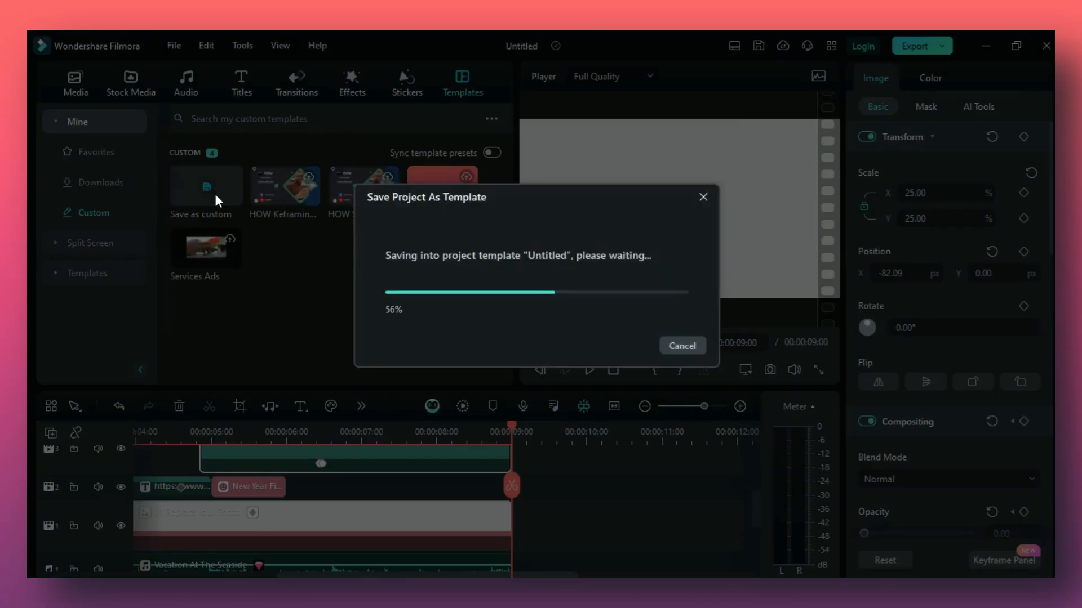
Rename the newly saved Untitled custom template as "CM Creations".
{"action": "right_click", "coordinate": [280, 205]}
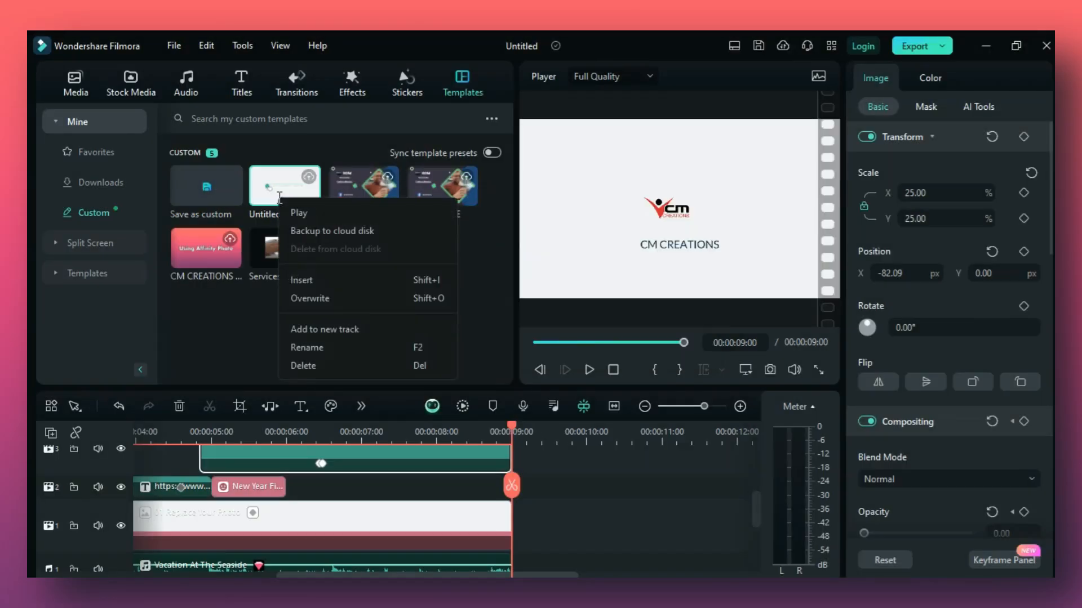
{"action": "left_click", "coordinate": [328, 353]}
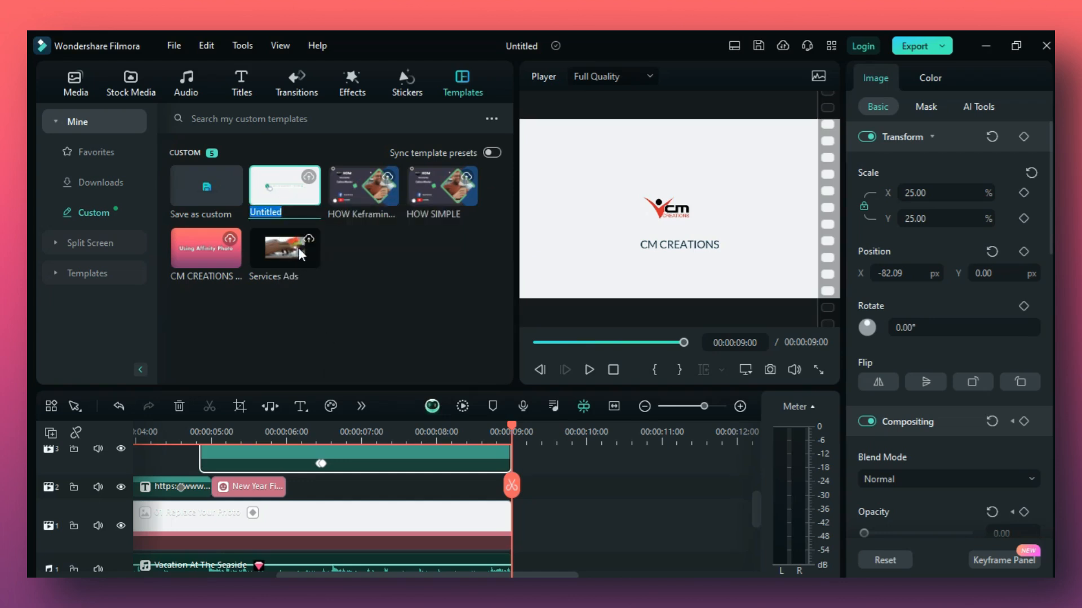
{"action": "key", "text": "BackSpace"}
{"action": "type", "text": "CM Creations"}
{"action": "key", "text": "Return"}
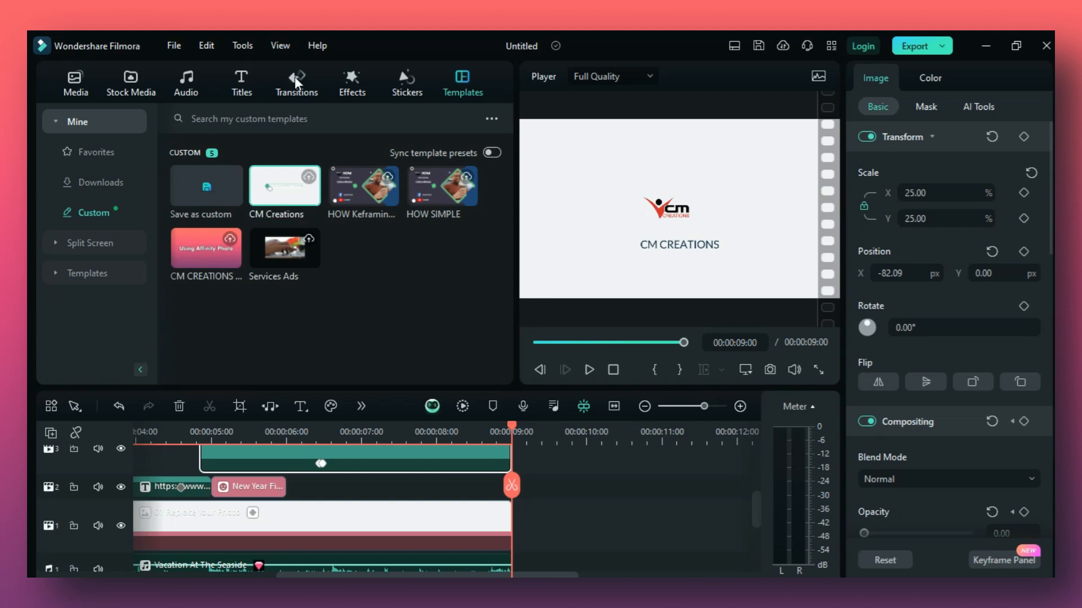
Export the intro as a device video using the 1080p Screen Record preset with quality set to Recommend, and close the export window.
{"action": "left_click", "coordinate": [942, 47]}
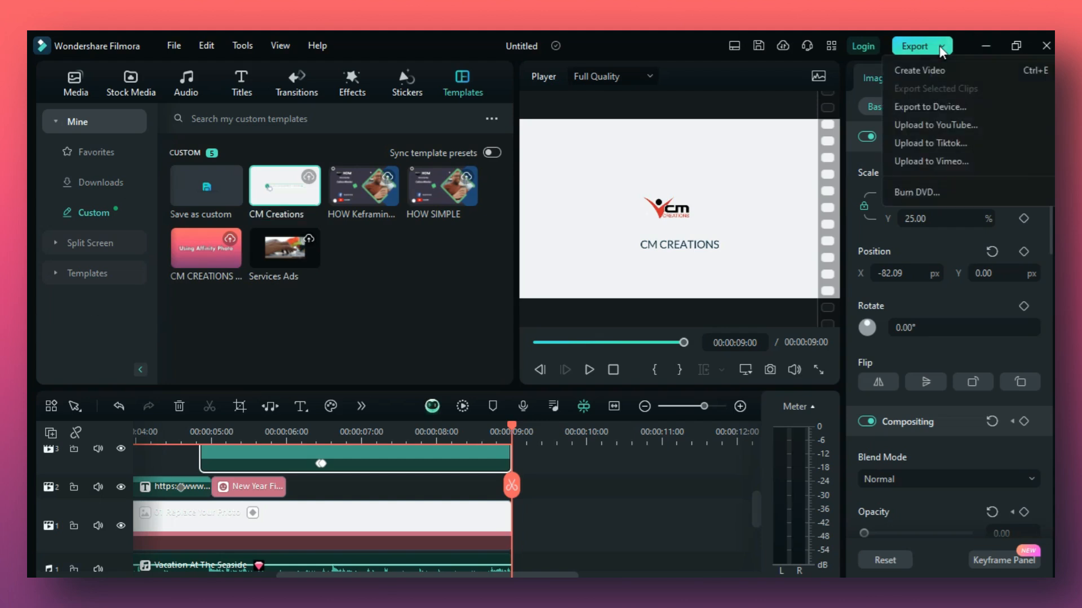
{"action": "left_click", "coordinate": [941, 110]}
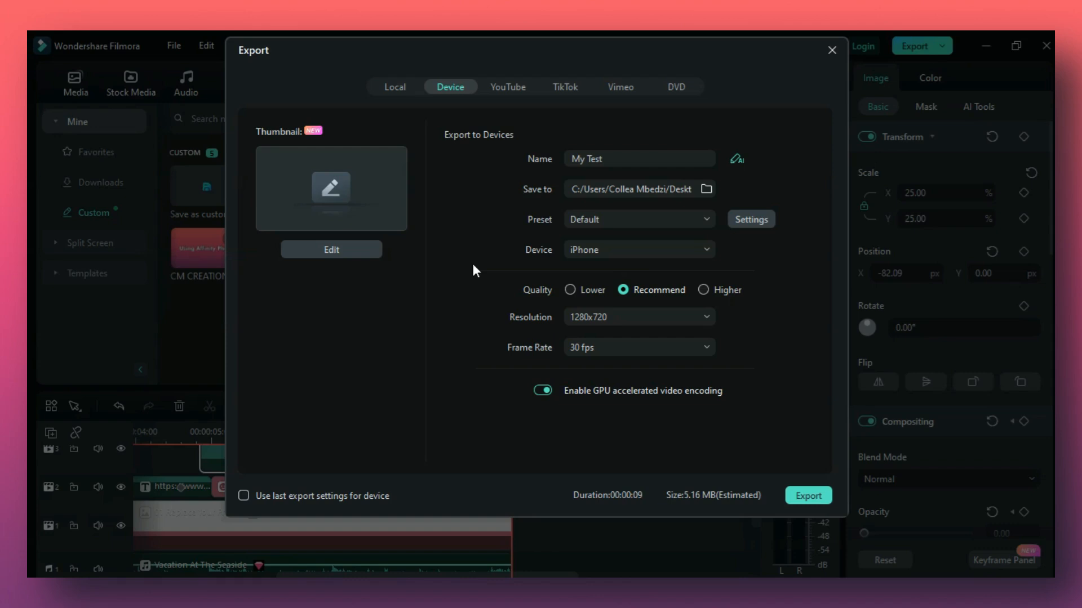
{"action": "left_click", "coordinate": [669, 220]}
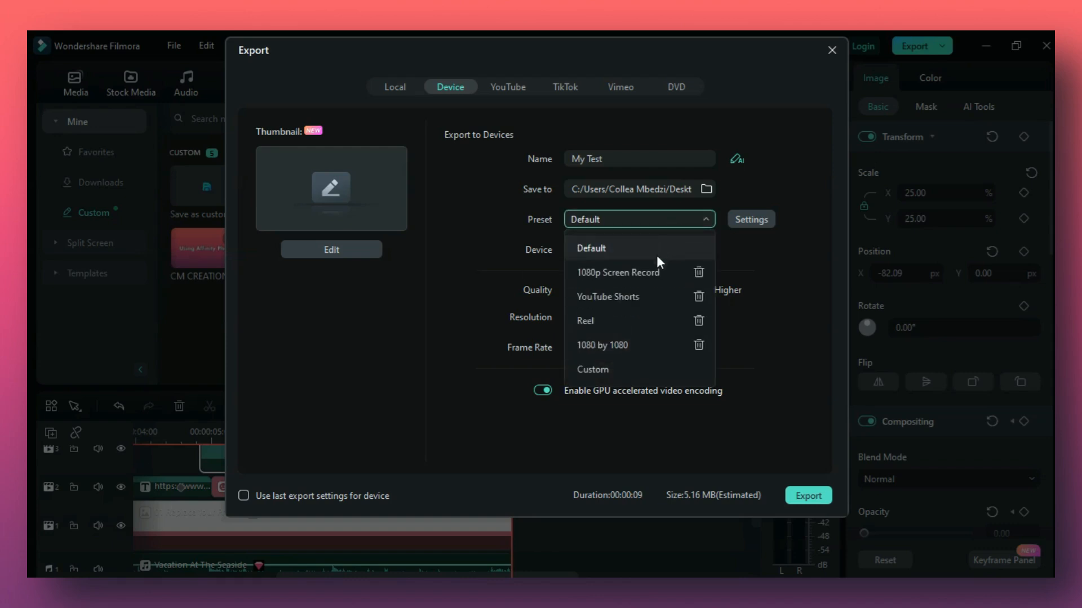
{"action": "left_click", "coordinate": [631, 272]}
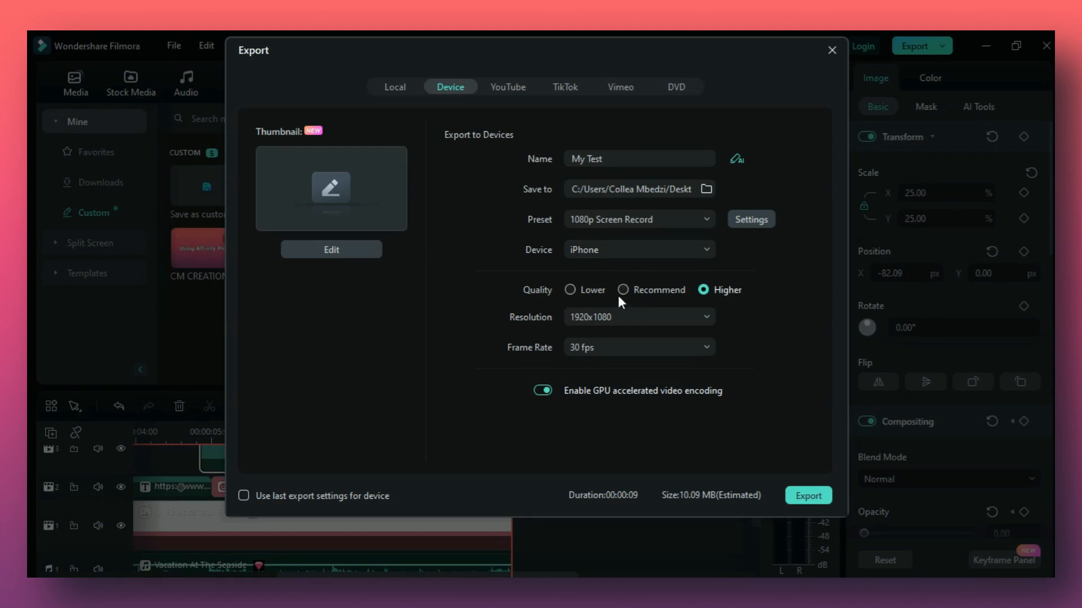
{"action": "left_click", "coordinate": [623, 289]}
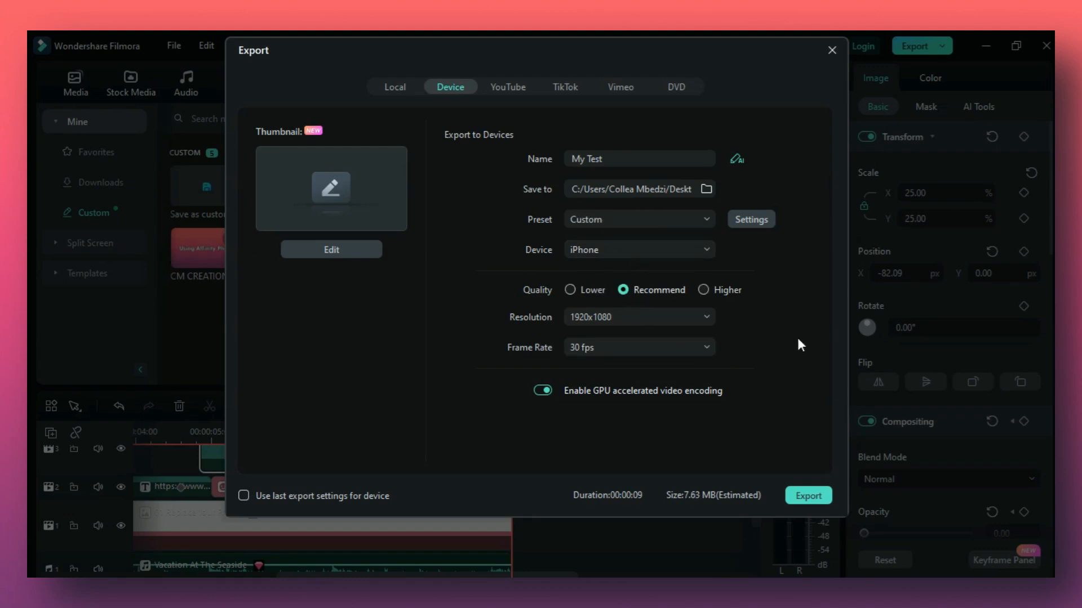
{"action": "left_click", "coordinate": [802, 496]}
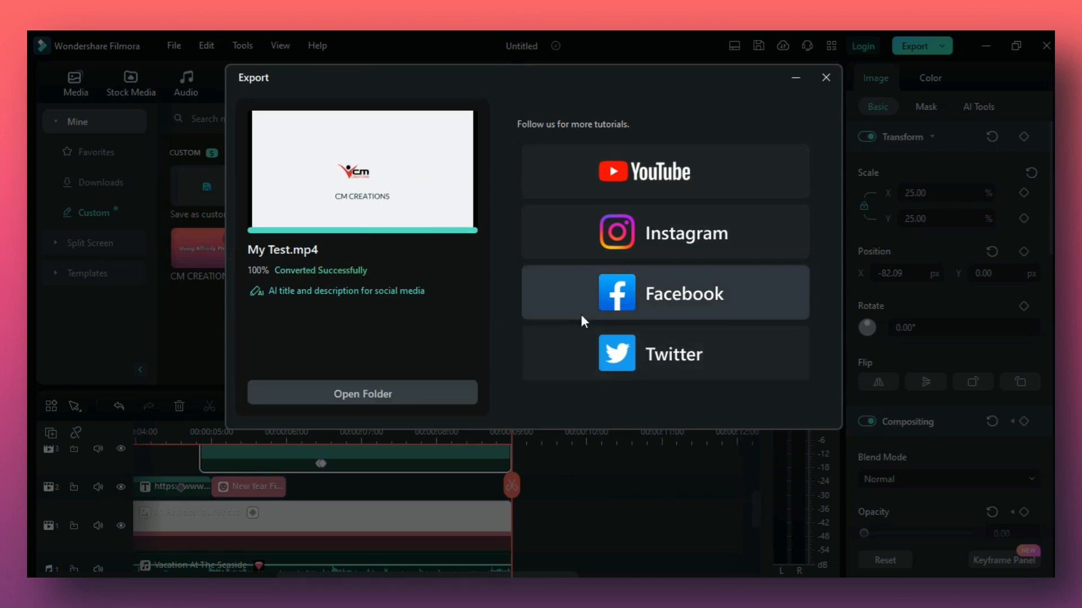
{"action": "left_click", "coordinate": [826, 78]}
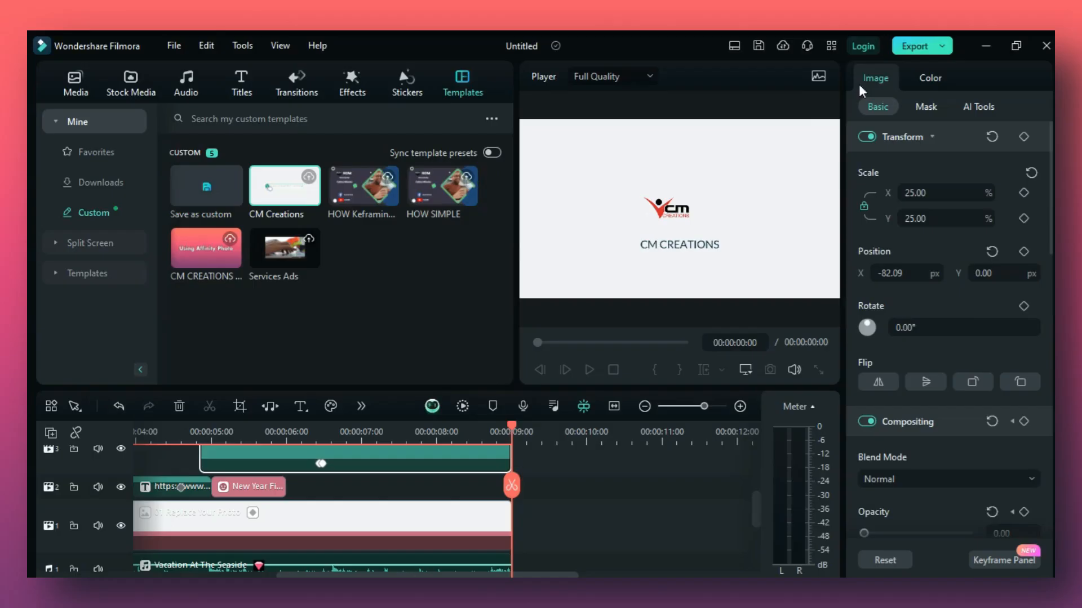
Close Filmora, saving the project in the Backup folder under the file name "CM Creations logo reveal intro".
{"action": "left_click", "coordinate": [1047, 49]}
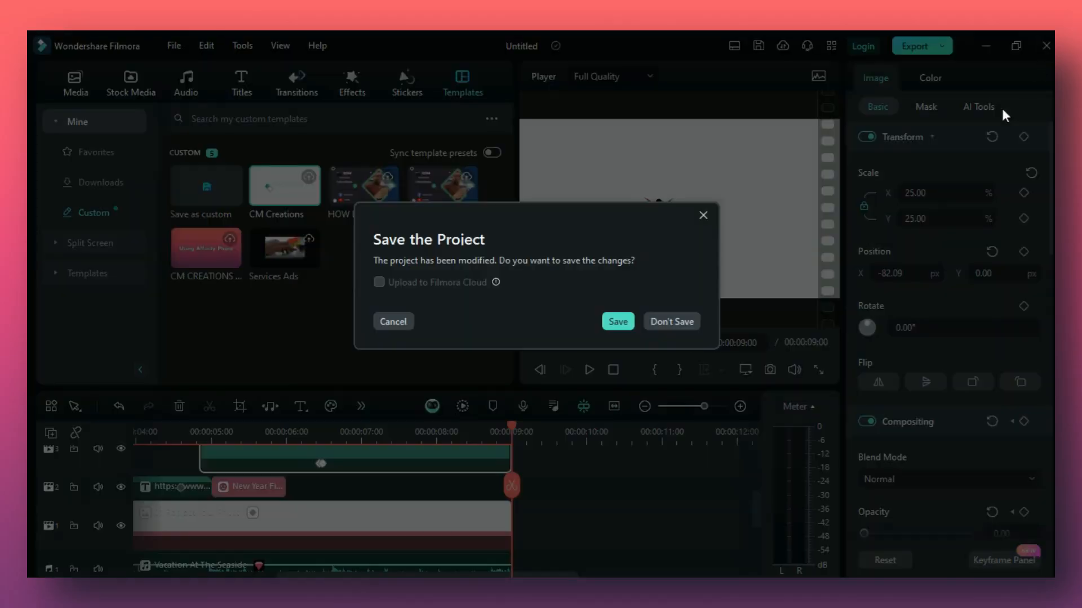
{"action": "left_click", "coordinate": [618, 321]}
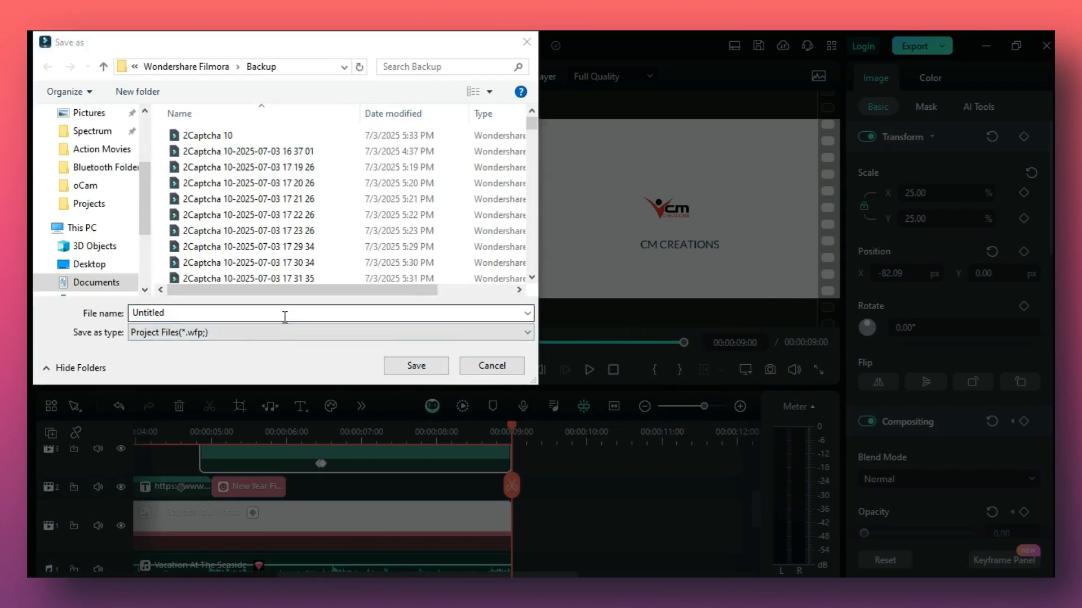
{"action": "key", "text": "BackSpace"}
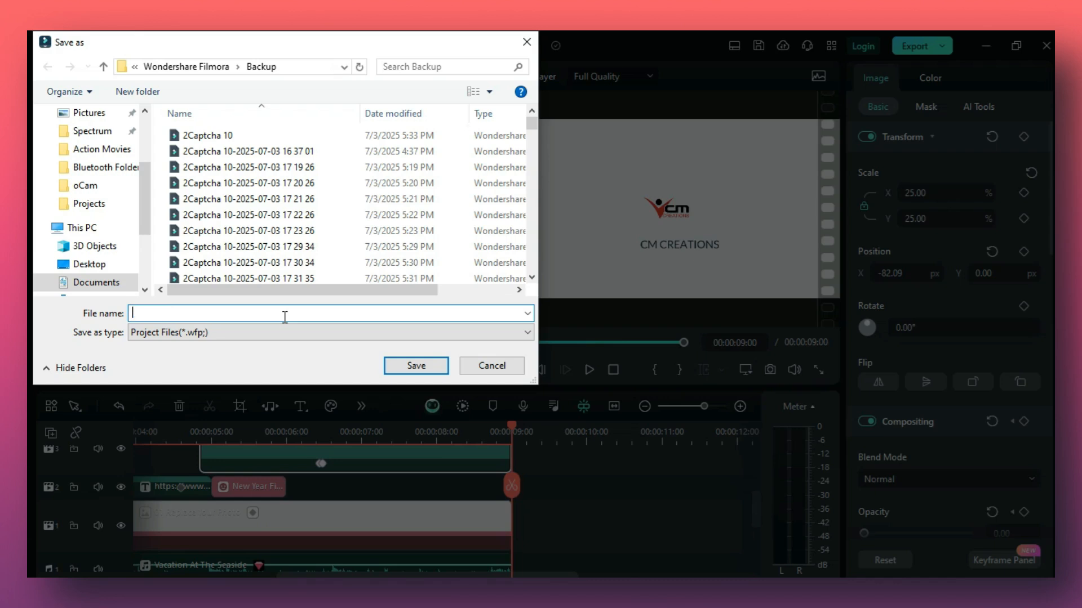
{"action": "type", "text": "Save"}
{"action": "key", "text": "BackSpace"}
{"action": "key", "text": "BackSpace"}
{"action": "key", "text": "BackSpace"}
{"action": "type", "text": "CM Creations"}
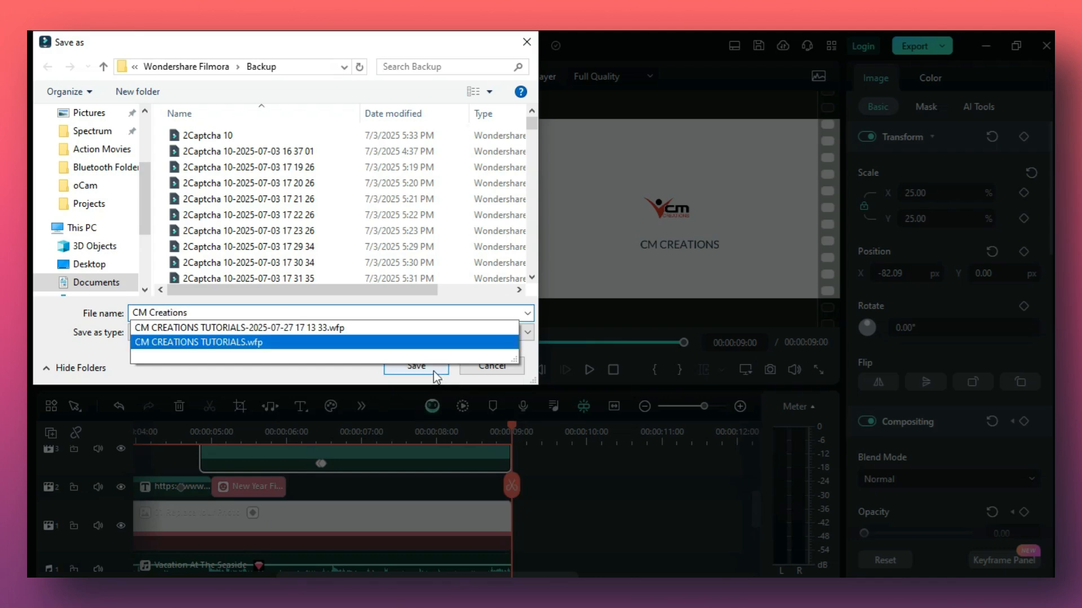
{"action": "type", "text": " logo"}
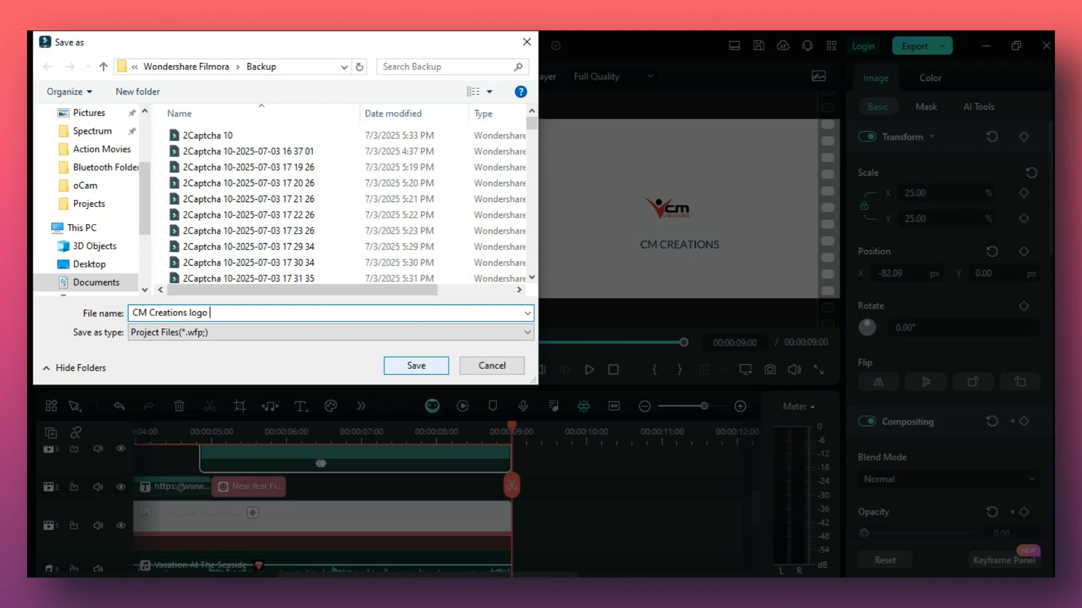
{"action": "type", "text": " reveal intro"}
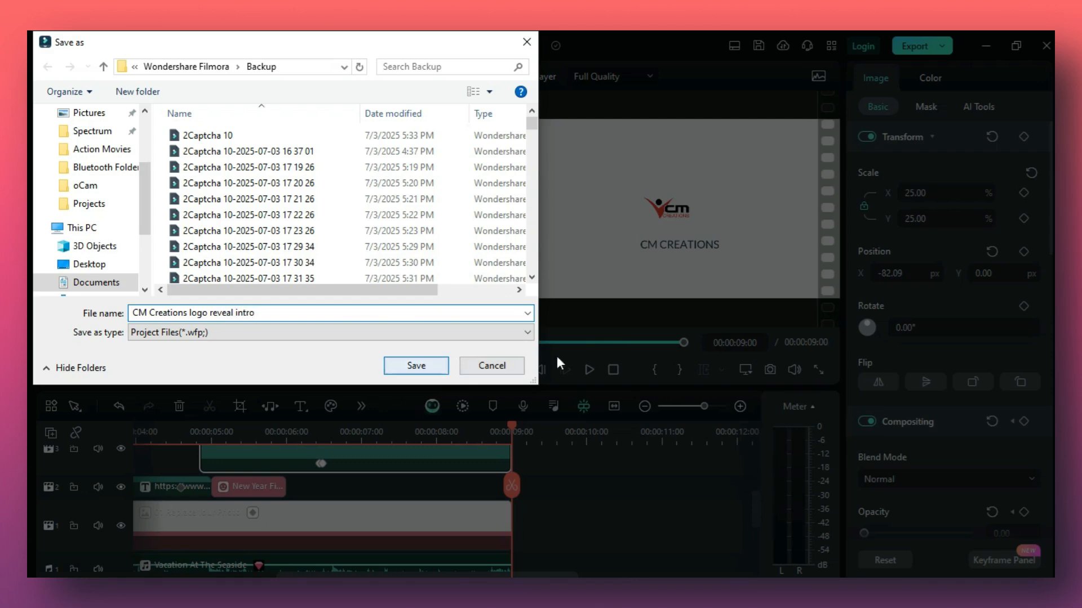
{"action": "left_click", "coordinate": [399, 363]}
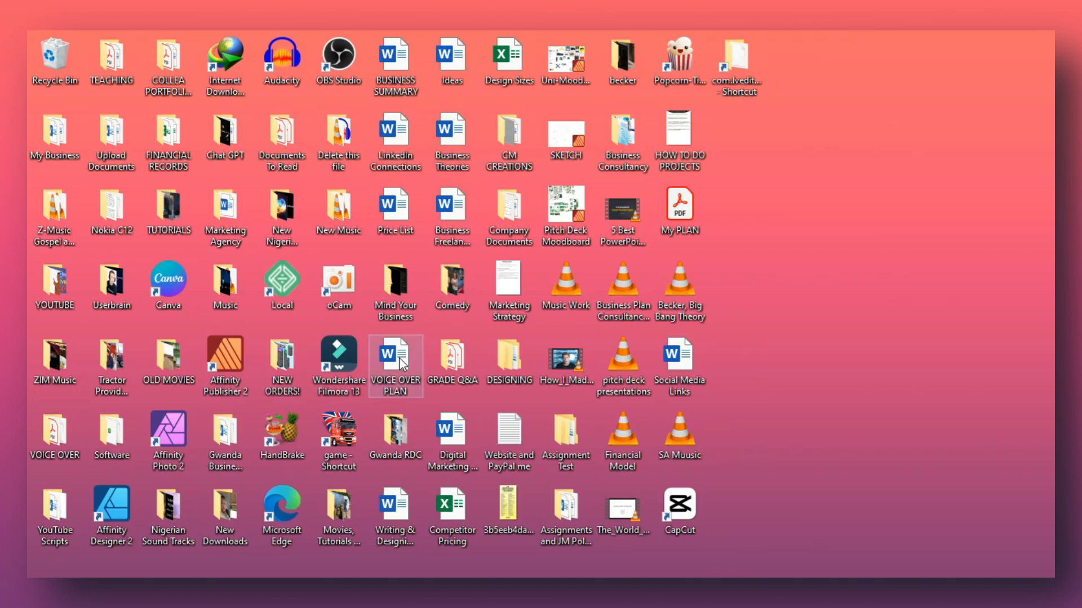